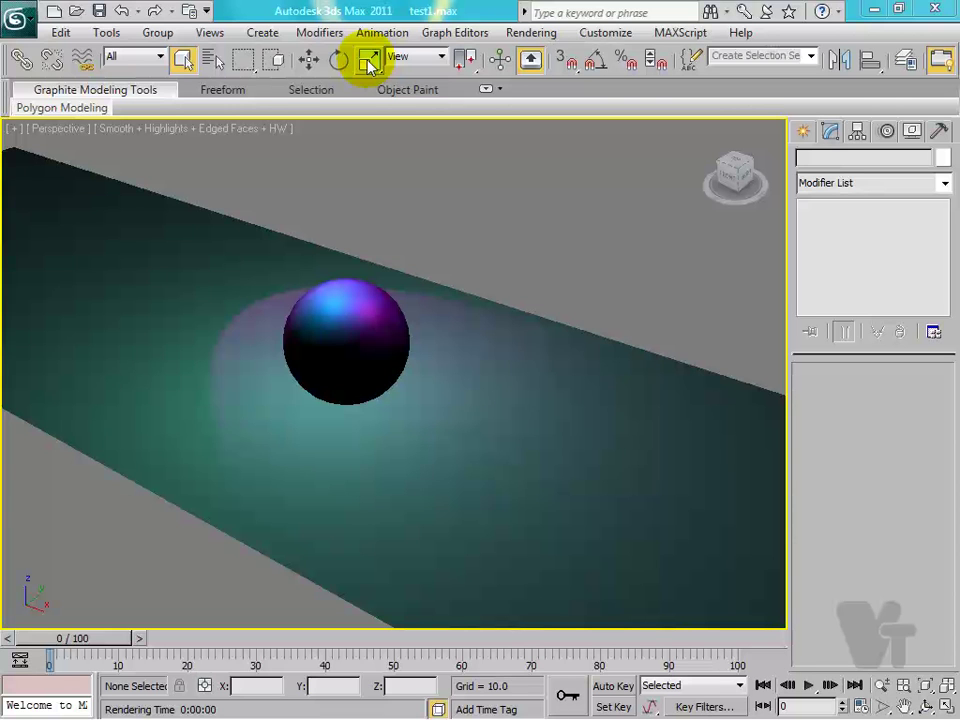
- Move the sphere to the far end of the plane, at about X -234, Y 3, Z 0
{"action": "left_click", "coordinate": [363, 305]}
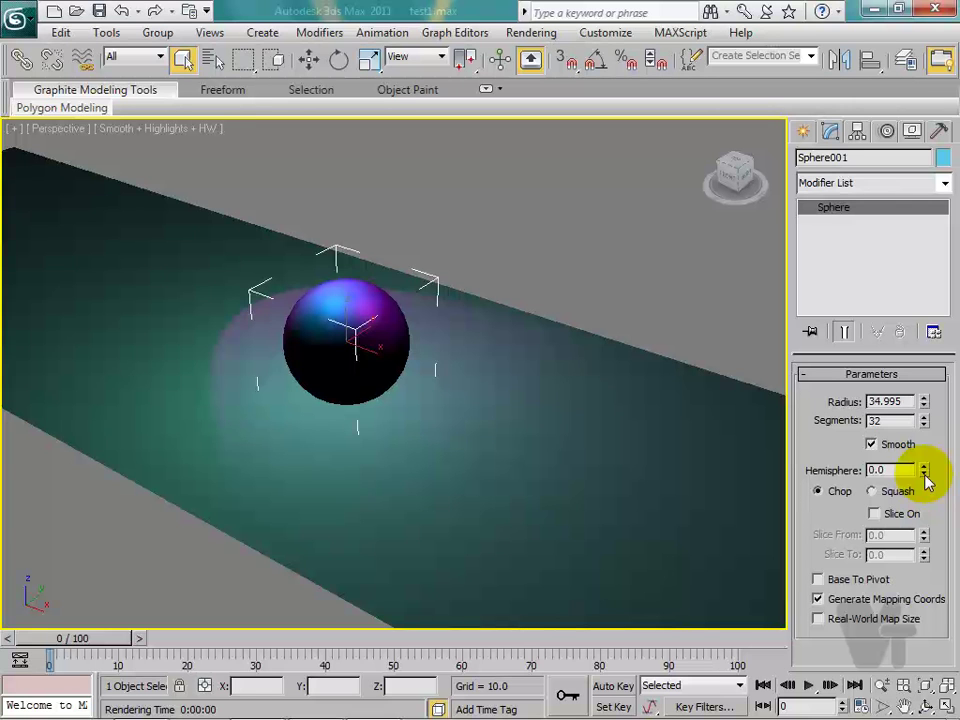
{"action": "left_click", "coordinate": [911, 190]}
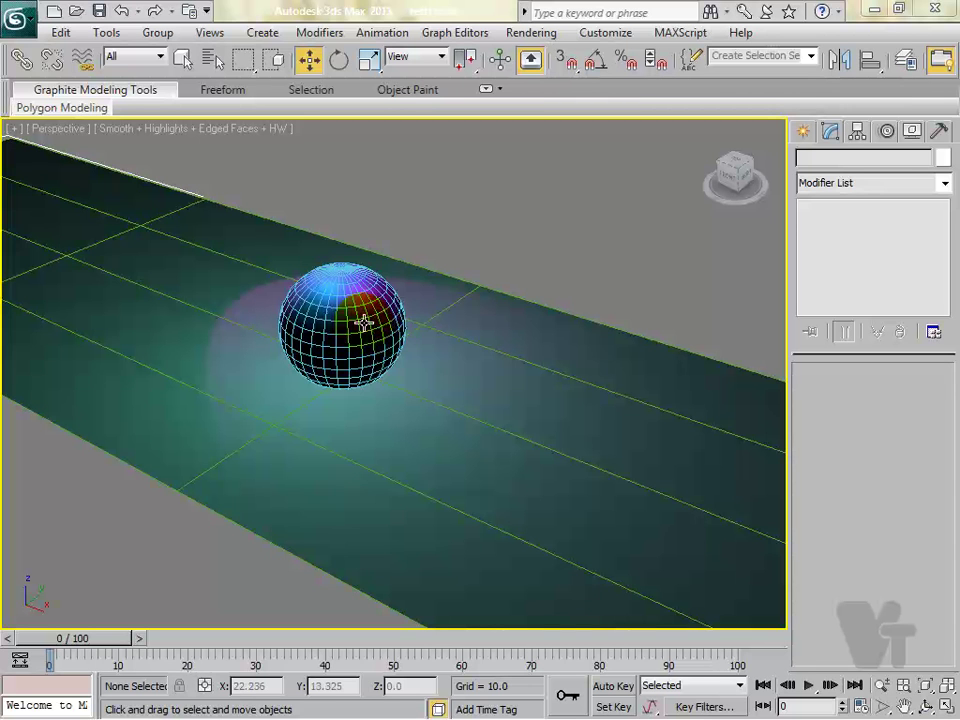
{"action": "left_click", "coordinate": [376, 330]}
{"action": "left_click_drag", "start_coordinate": [376, 330], "coordinate": [123, 399]}
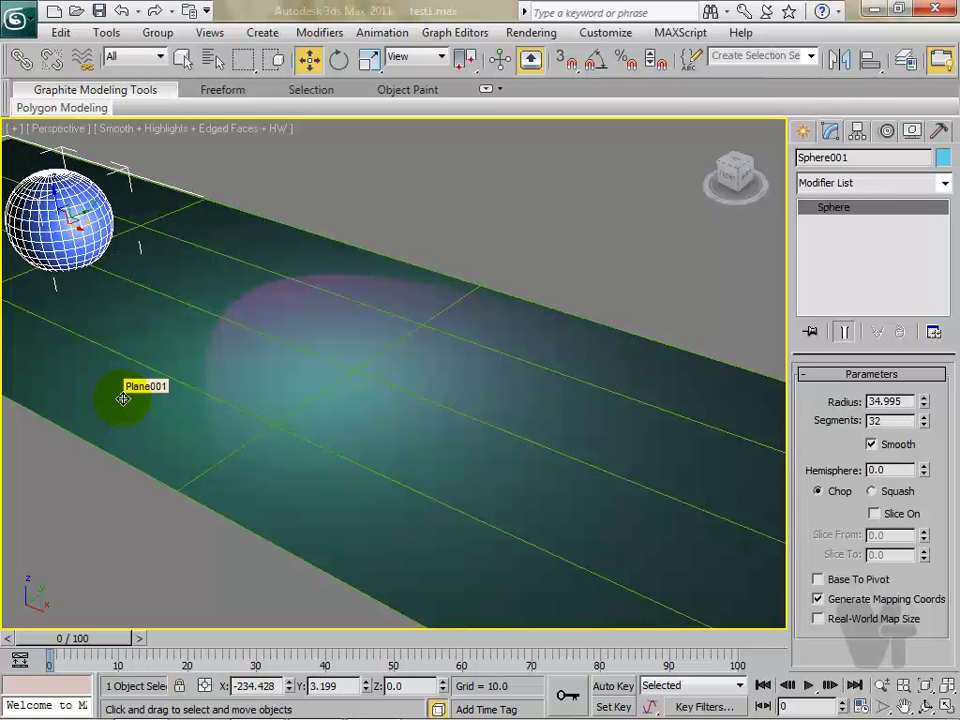
- Turn on Auto Key and rescale the animation time to end at frame 200
{"action": "left_click", "coordinate": [612, 687]}
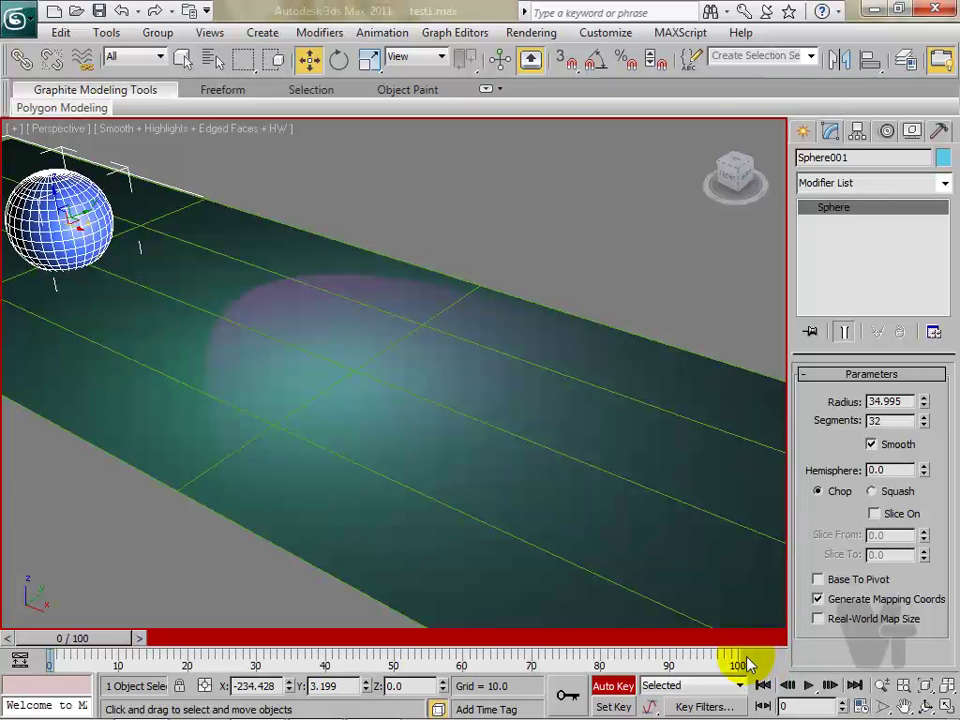
{"action": "left_click", "coordinate": [862, 707]}
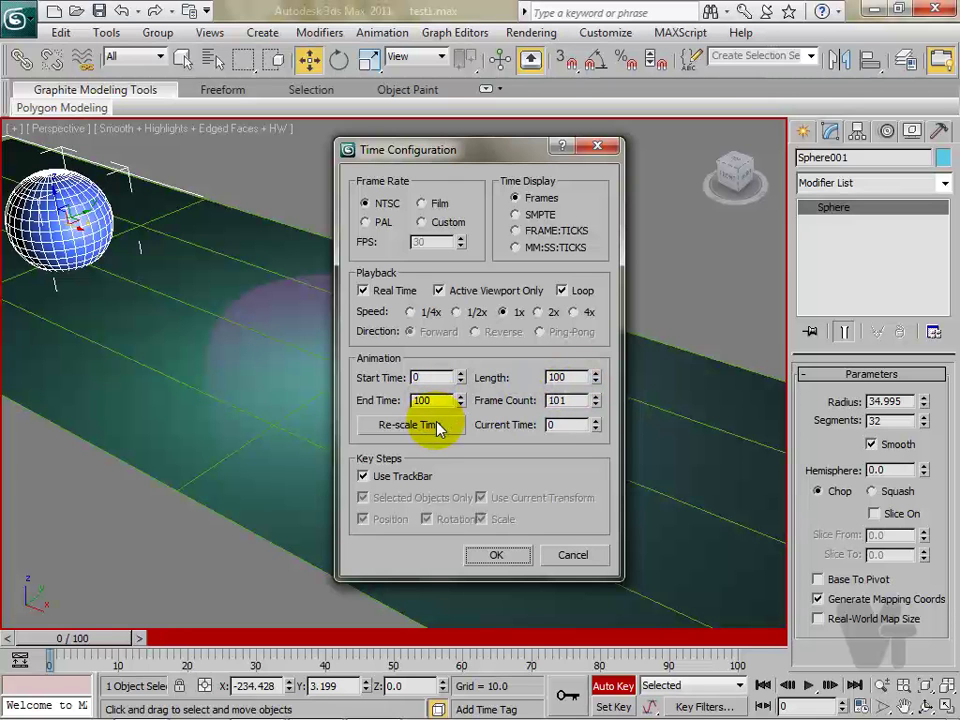
{"action": "left_click", "coordinate": [413, 428]}
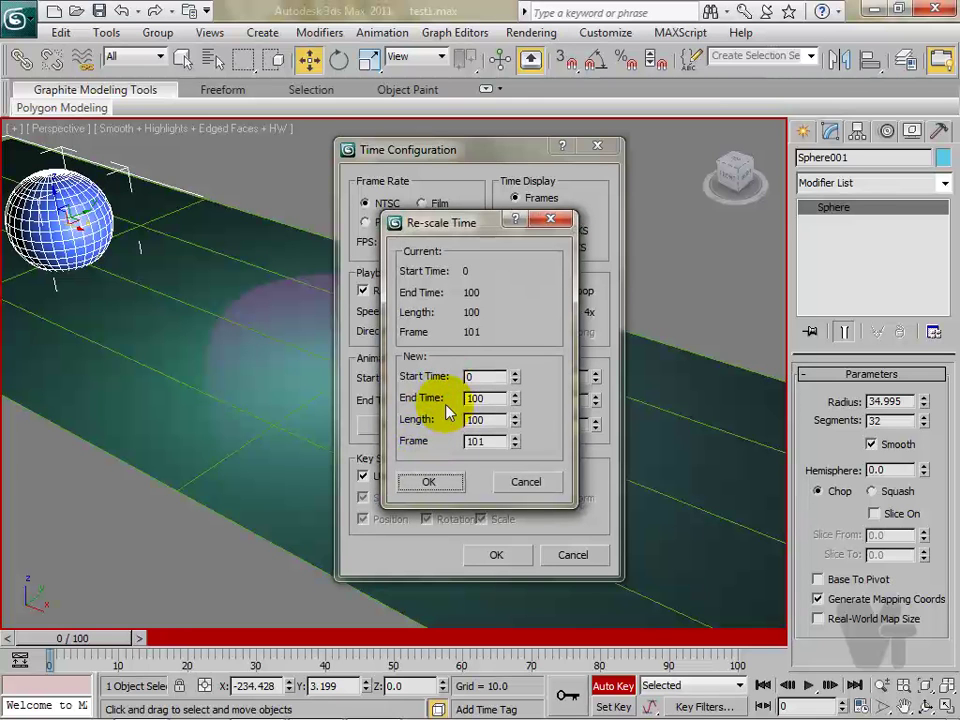
{"action": "left_click_drag", "start_coordinate": [489, 398], "coordinate": [452, 398]}
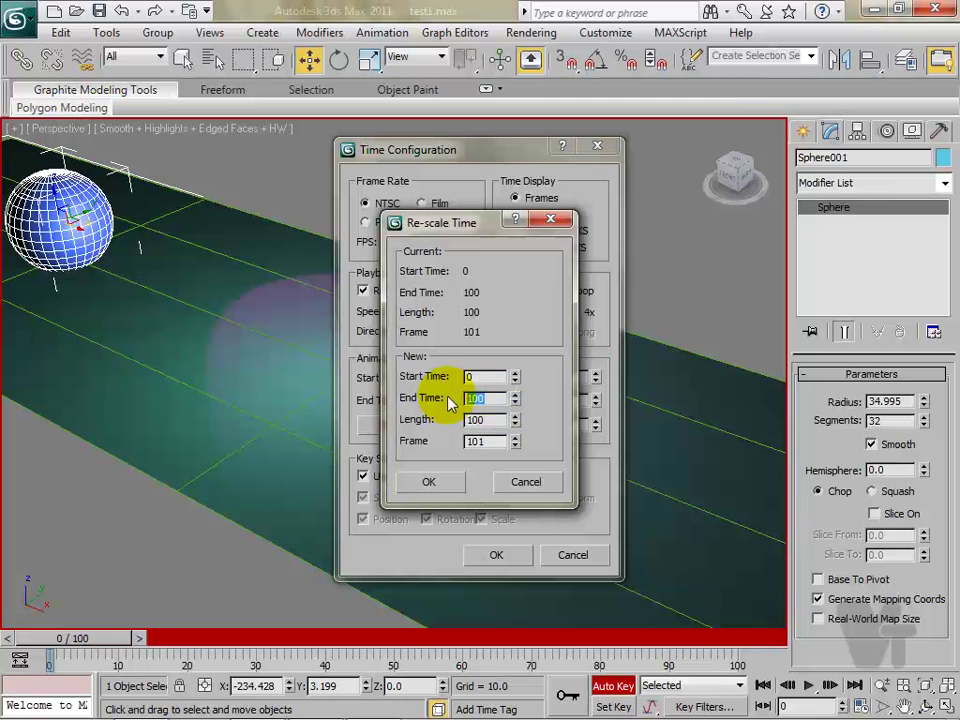
{"action": "type", "text": "200"}
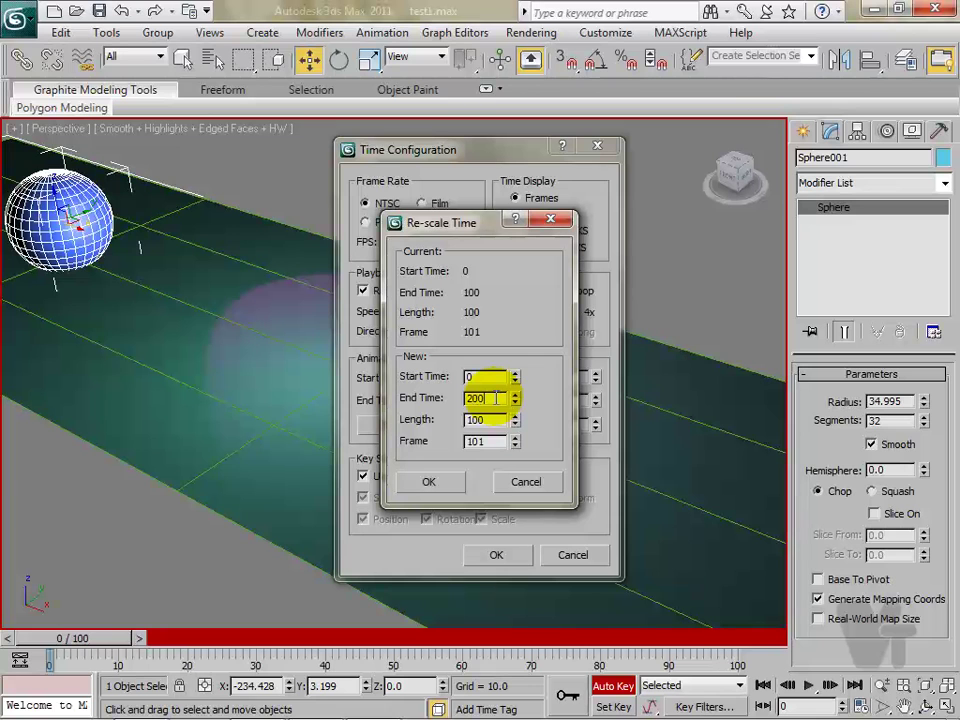
{"action": "left_click_drag", "start_coordinate": [495, 398], "coordinate": [449, 398]}
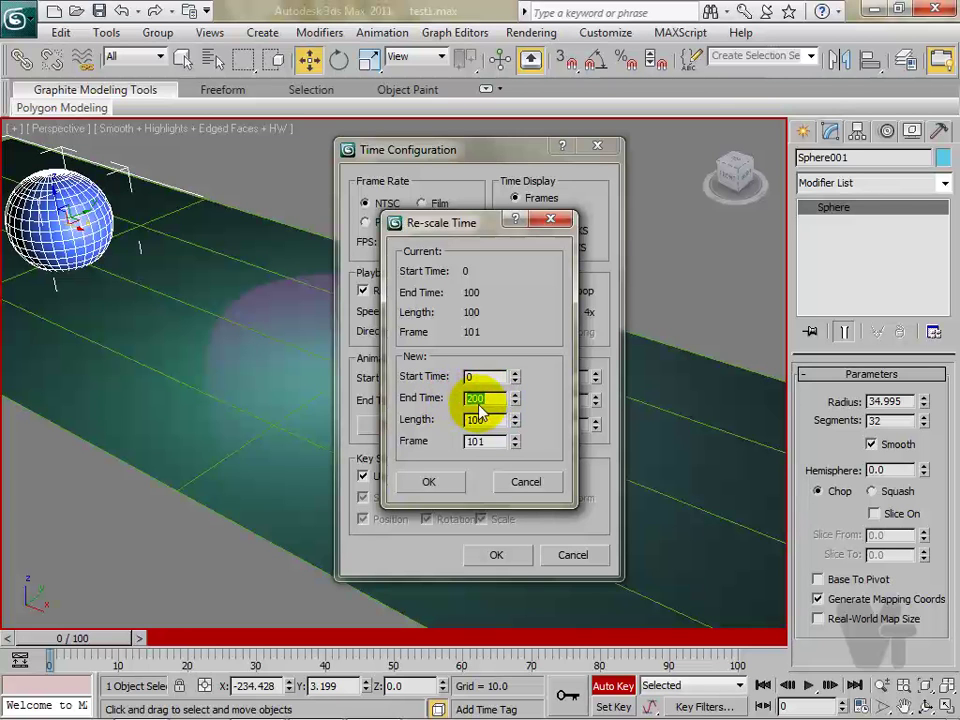
{"action": "double_click", "coordinate": [482, 377]}
{"action": "double_click", "coordinate": [476, 398]}
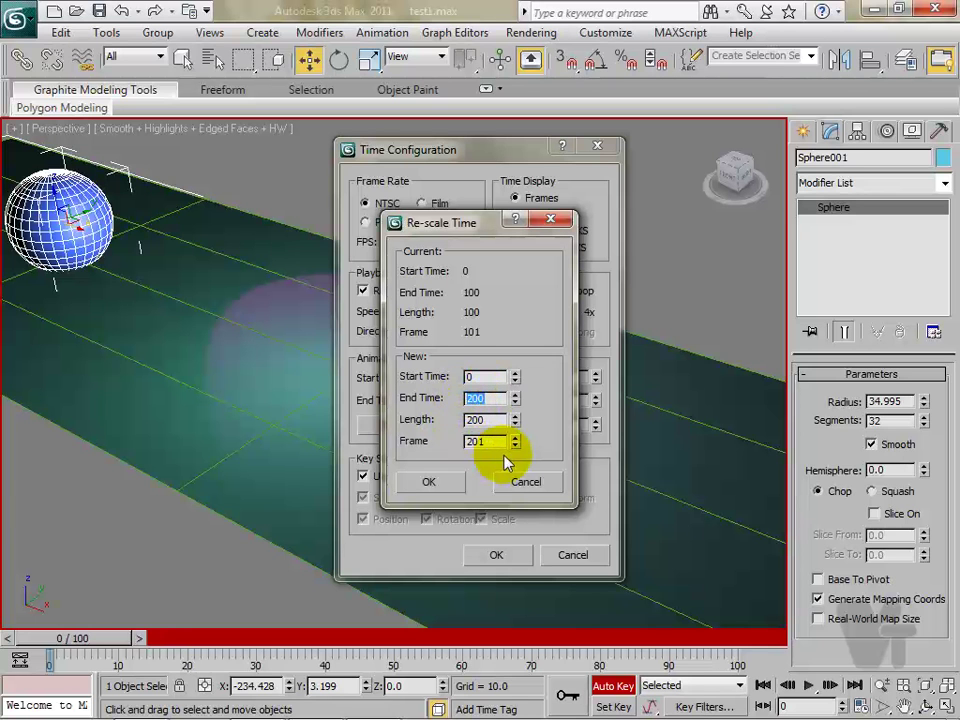
{"action": "left_click", "coordinate": [430, 483]}
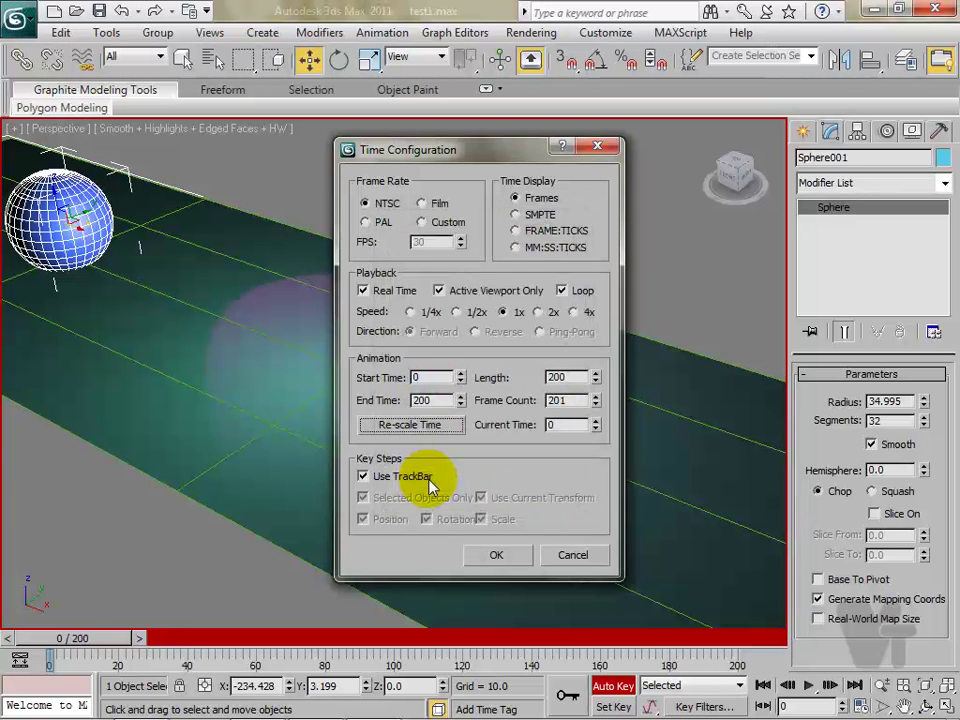
{"action": "double_click", "coordinate": [416, 401]}
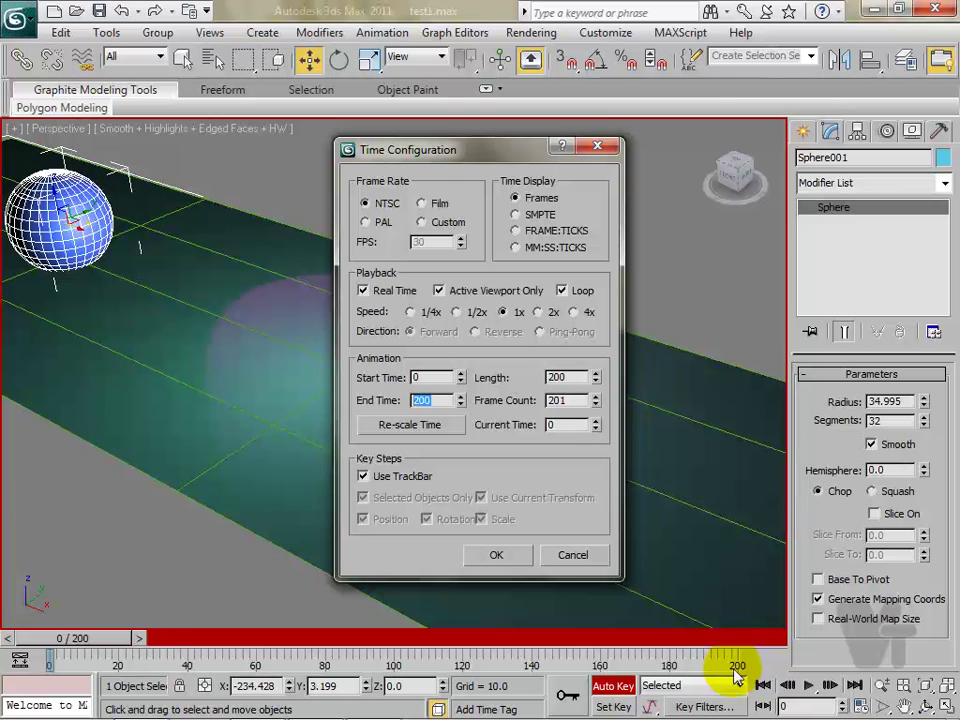
{"action": "left_click", "coordinate": [500, 555]}
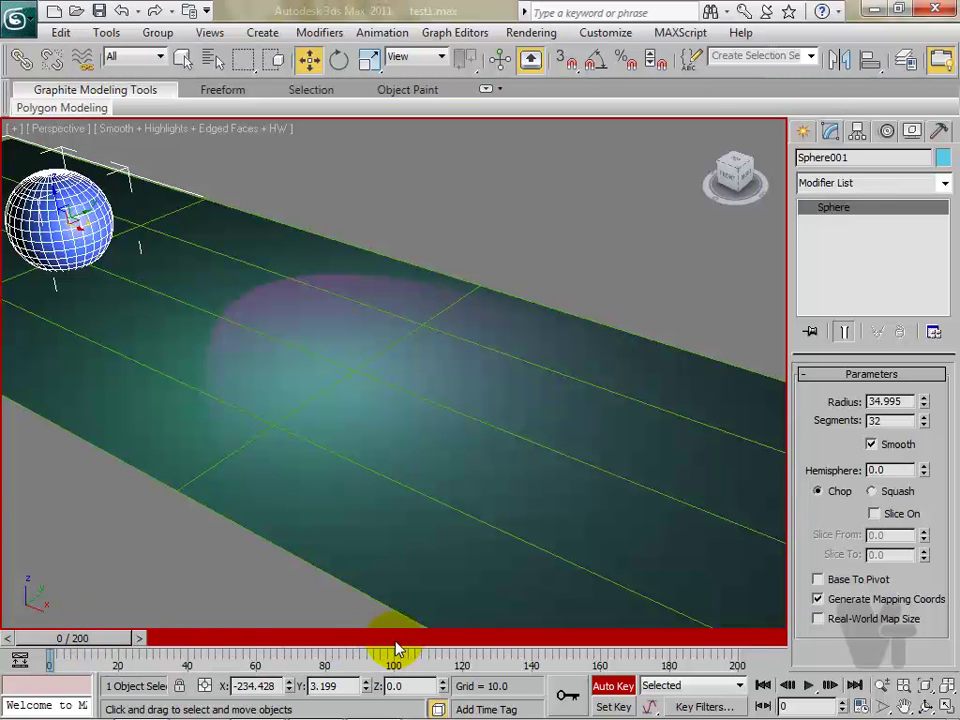
- Key the sphere at frame 100 by moving it along the plane to about X 197, and turn off Auto Key
{"action": "left_click_drag", "start_coordinate": [96, 640], "coordinate": [422, 637]}
{"action": "key", "text": "w"}
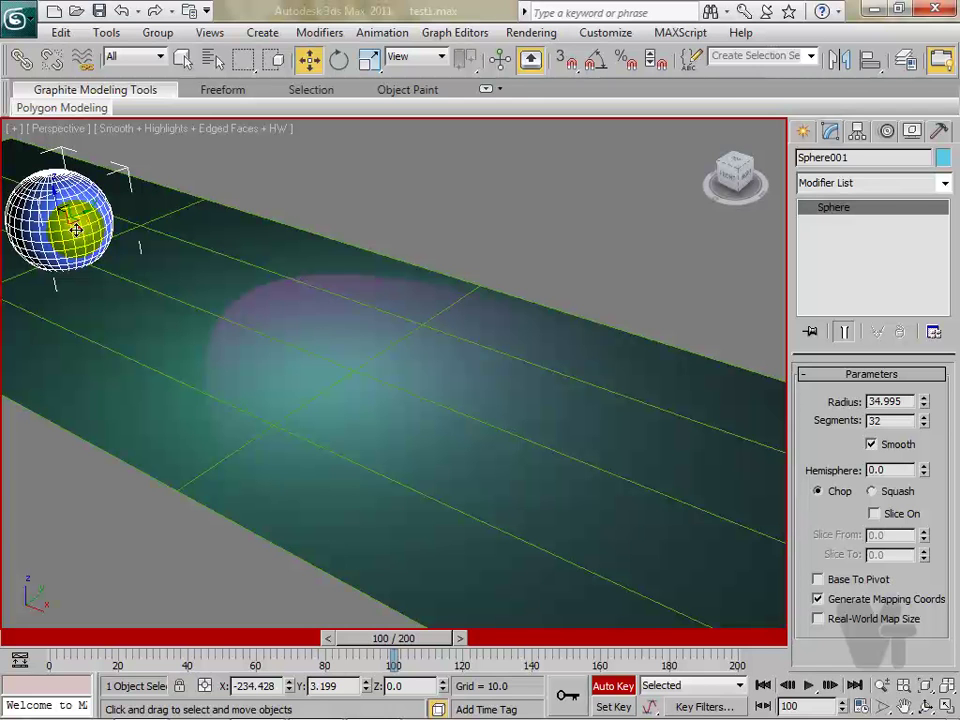
{"action": "left_click_drag", "start_coordinate": [76, 230], "coordinate": [672, 430]}
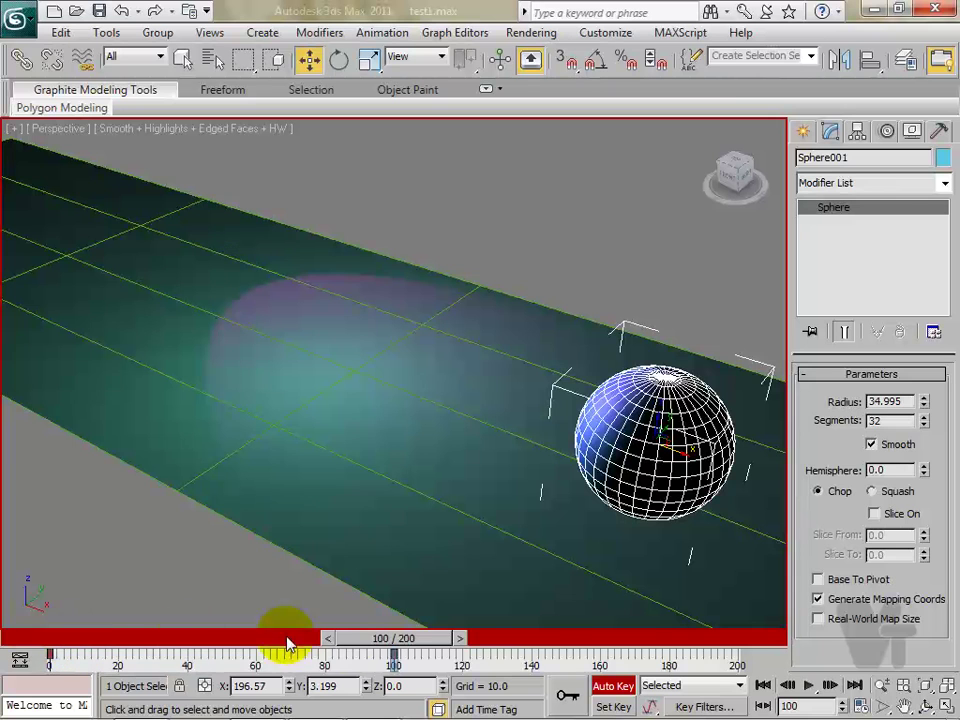
{"action": "left_click", "coordinate": [616, 688]}
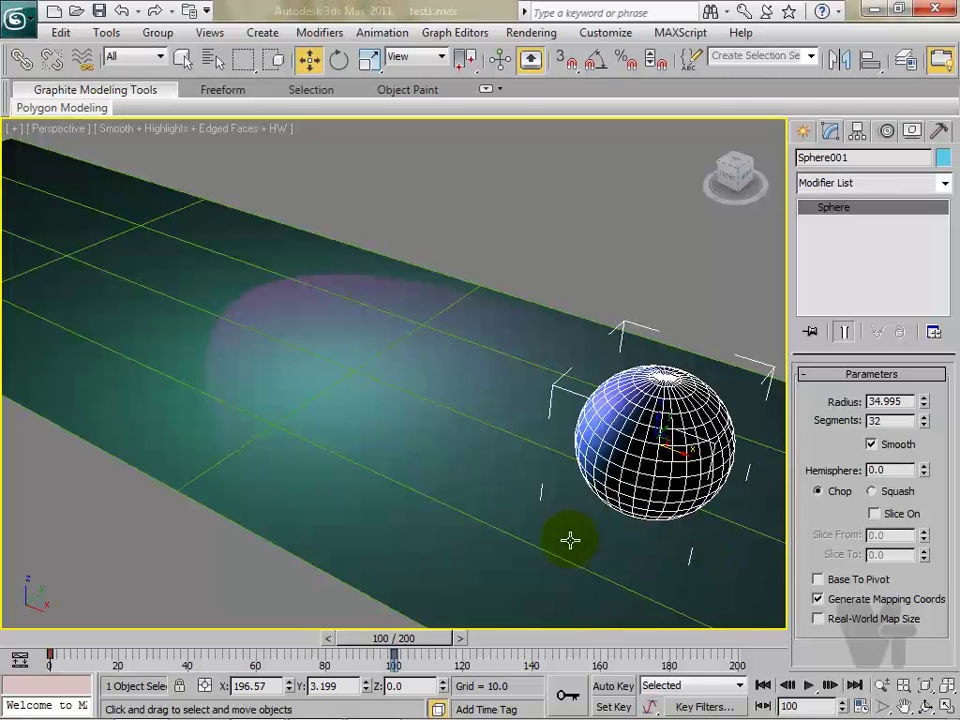
- Play back the sphere's movement from the first frame and scrub through the keyed range
{"action": "left_click", "coordinate": [763, 685]}
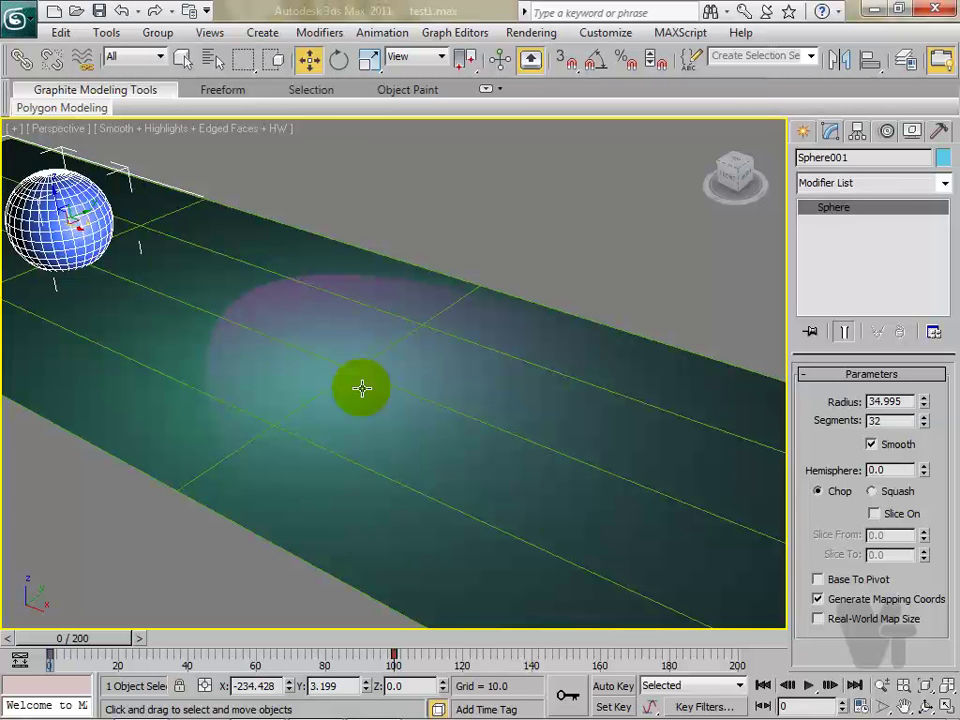
{"action": "left_click", "coordinate": [808, 687]}
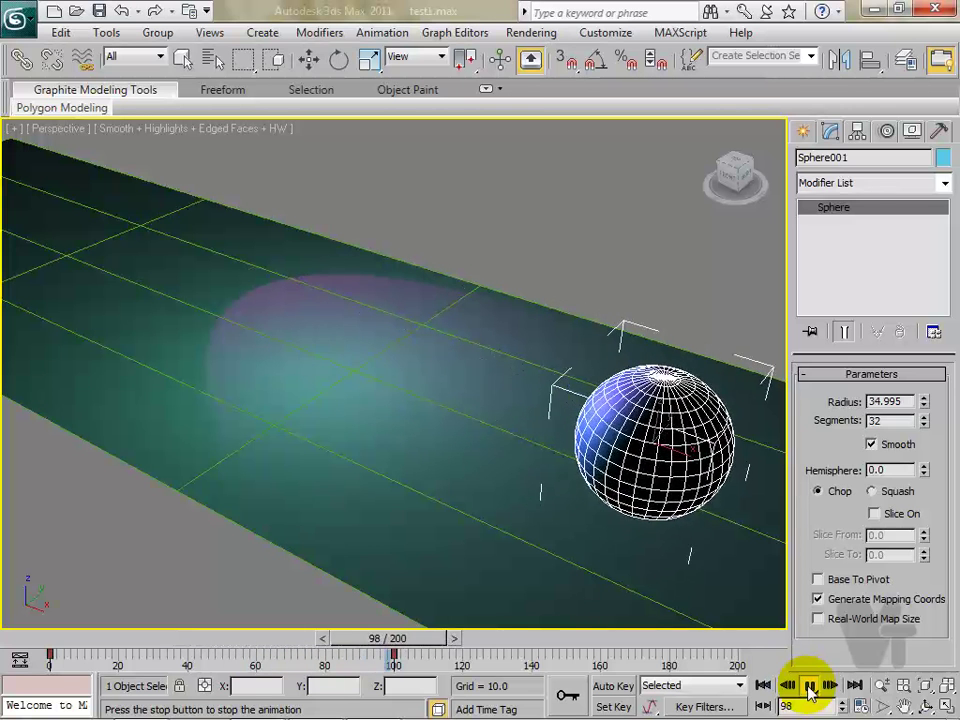
{"action": "left_click", "coordinate": [808, 687]}
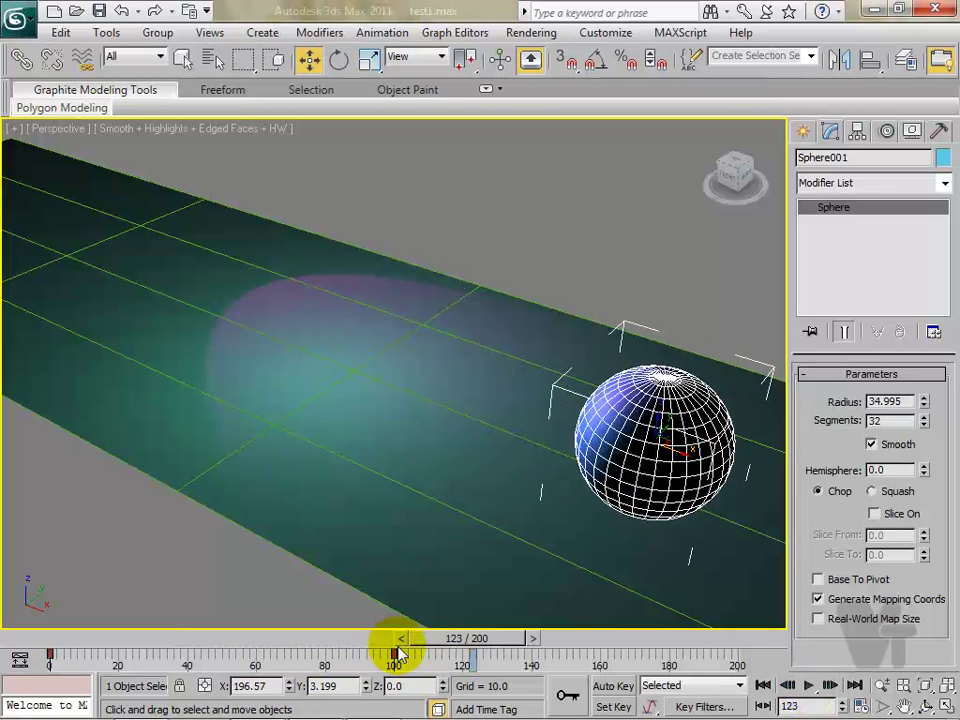
{"action": "left_click_drag", "start_coordinate": [435, 647], "coordinate": [365, 648]}
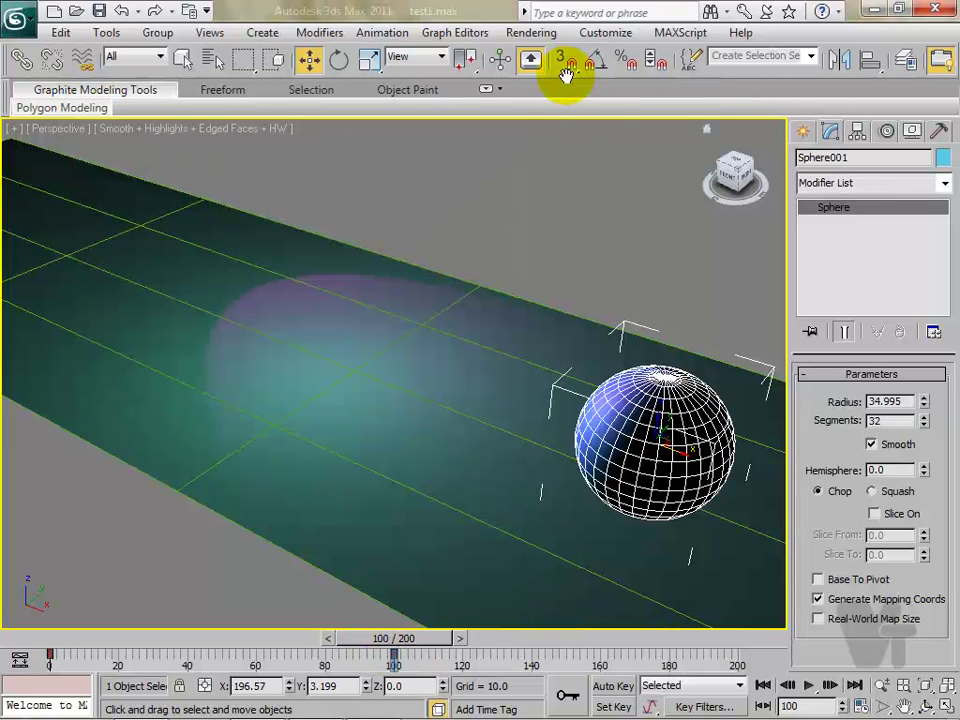
{"action": "left_click", "coordinate": [812, 685]}
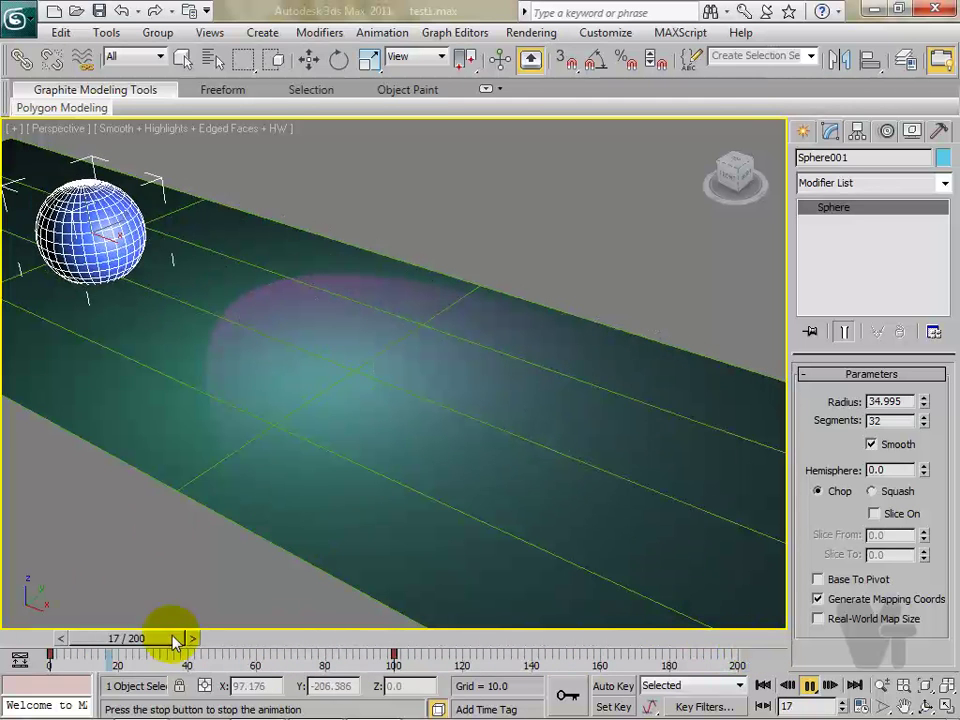
{"action": "left_click", "coordinate": [810, 686]}
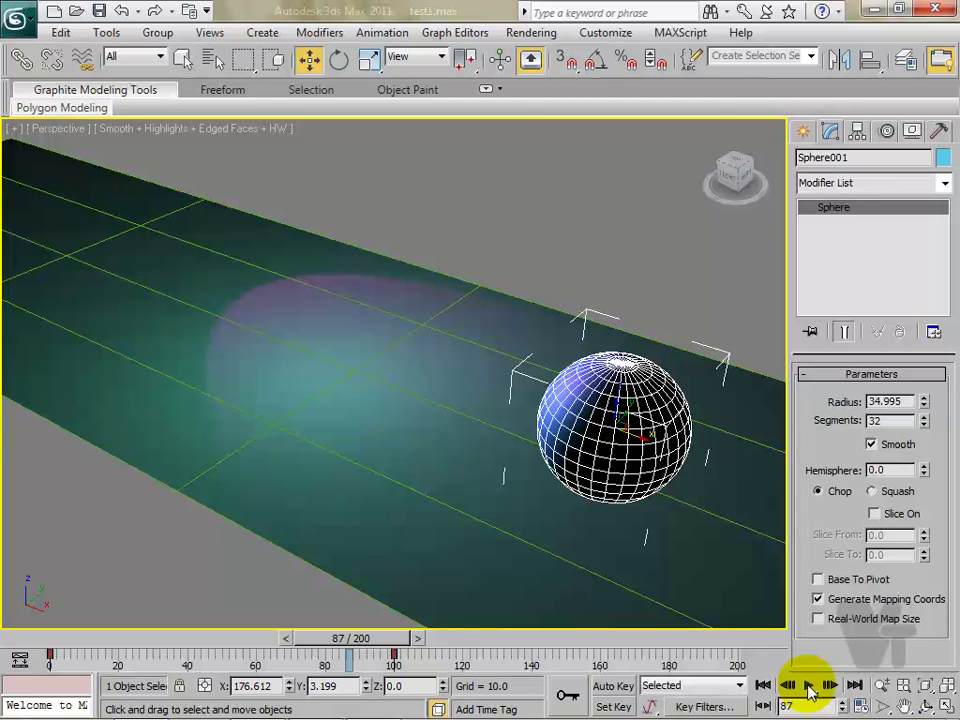
{"action": "left_click_drag", "start_coordinate": [378, 638], "coordinate": [15, 656]}
{"action": "key", "text": "w"}
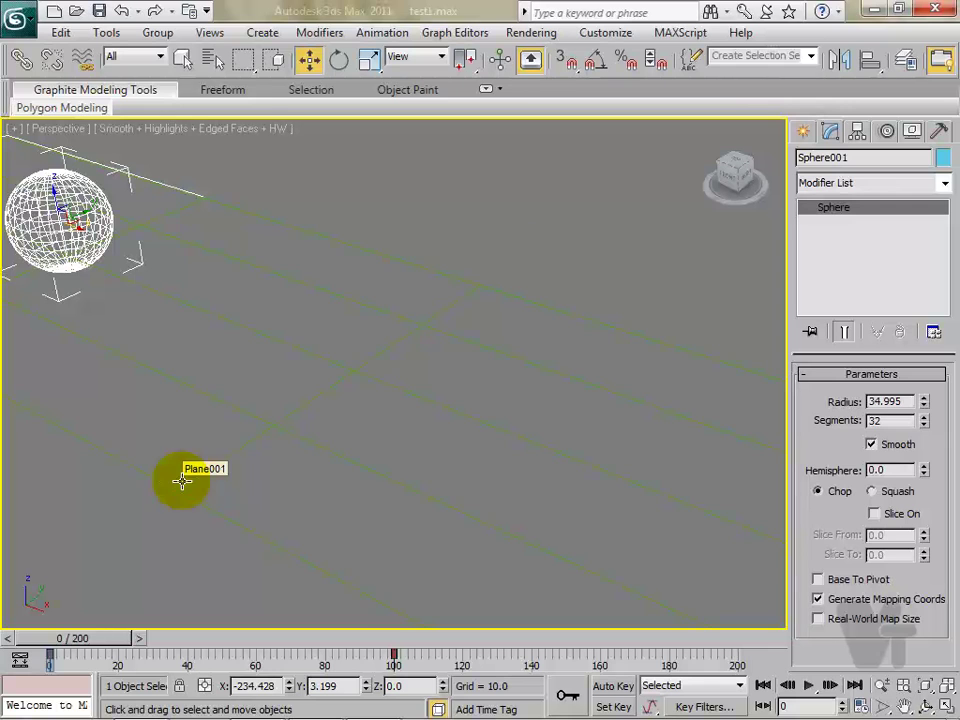
- Play the sphere's animation with the Perspective view in wireframe display
{"action": "key", "text": "F3"}
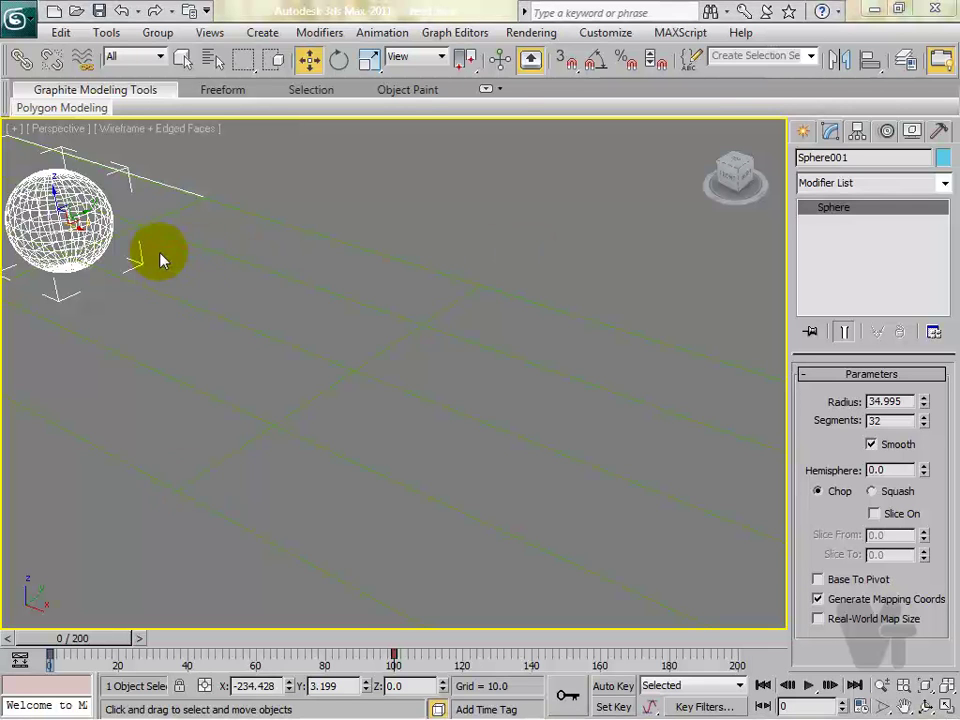
{"action": "left_click", "coordinate": [808, 685]}
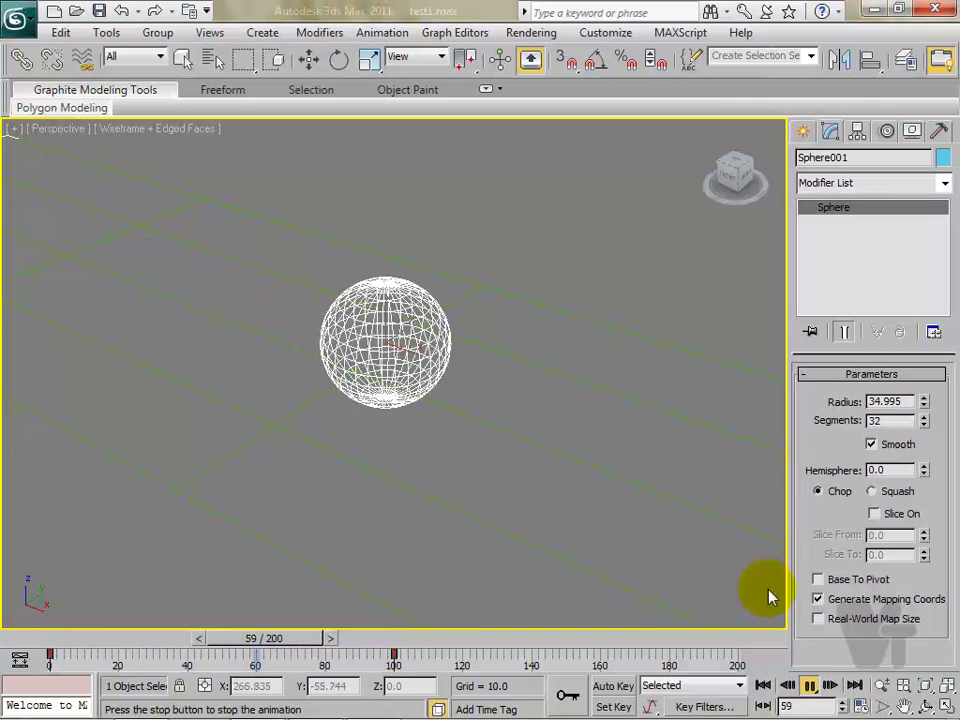
{"action": "left_click", "coordinate": [810, 686]}
{"action": "key", "text": "w"}
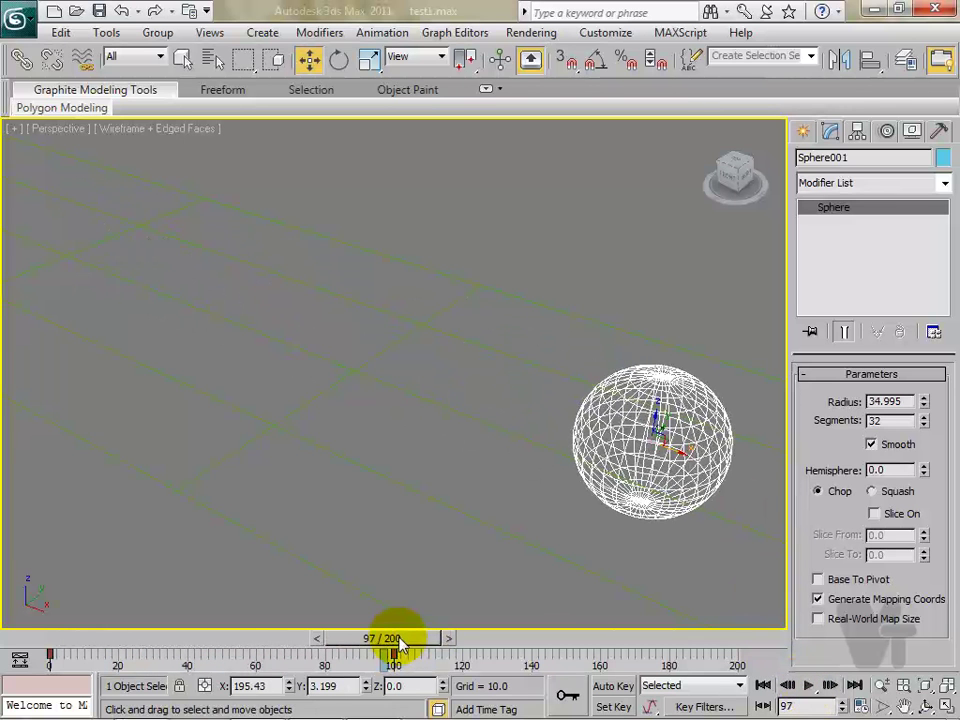
- Turn on Auto Key at frame 0 and rotate the sphere to about X 73, Y 32, Z 53 degrees
{"action": "left_click_drag", "start_coordinate": [394, 644], "coordinate": [54, 644]}
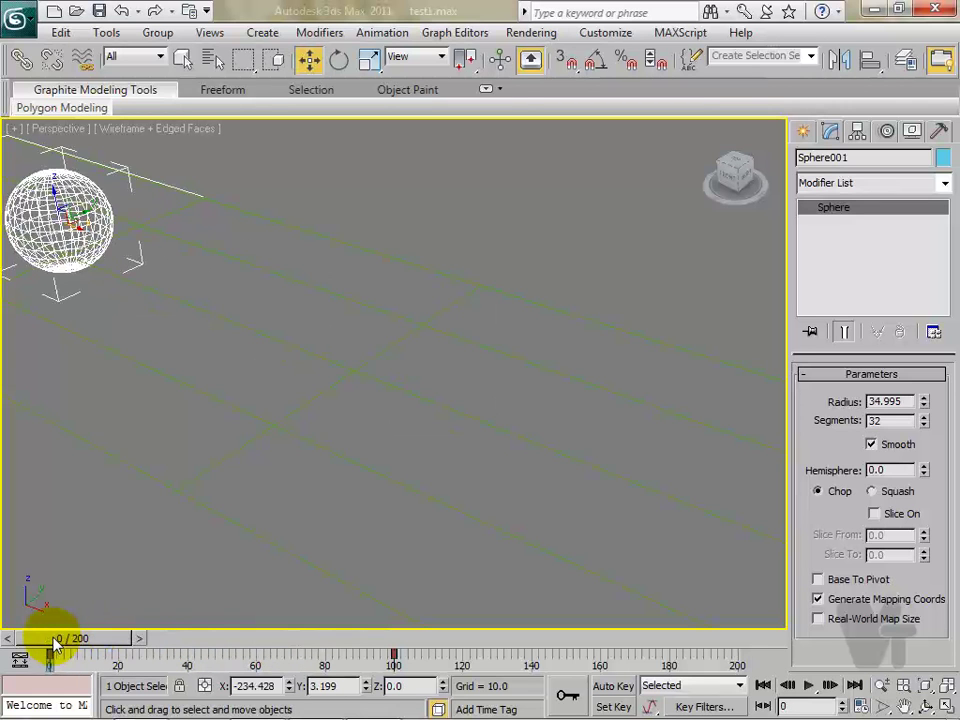
{"action": "left_click", "coordinate": [610, 688]}
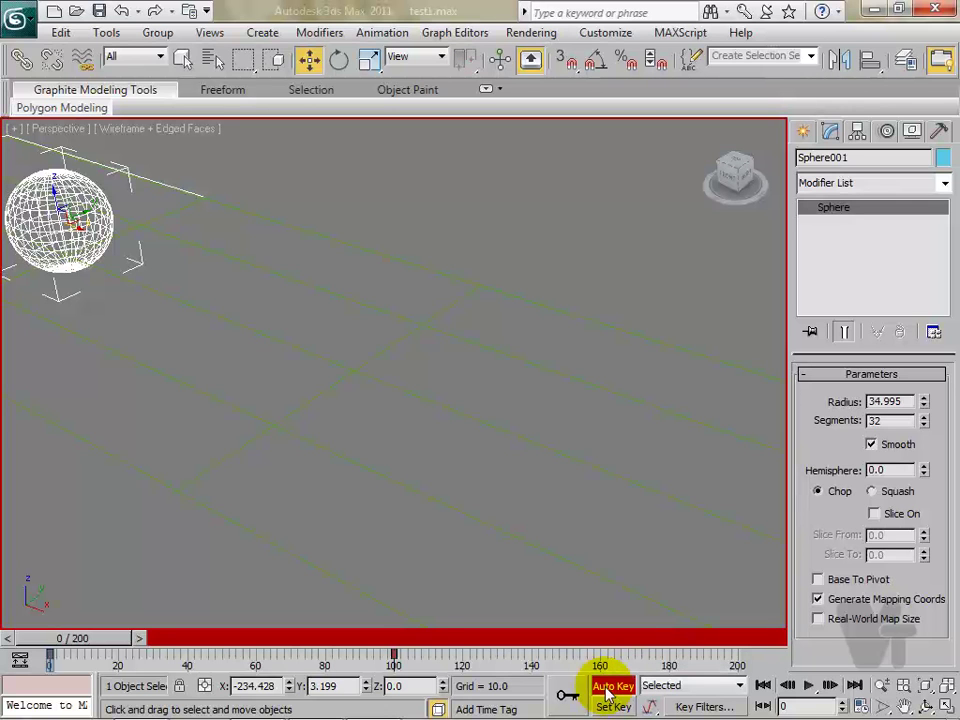
{"action": "left_click", "coordinate": [340, 63]}
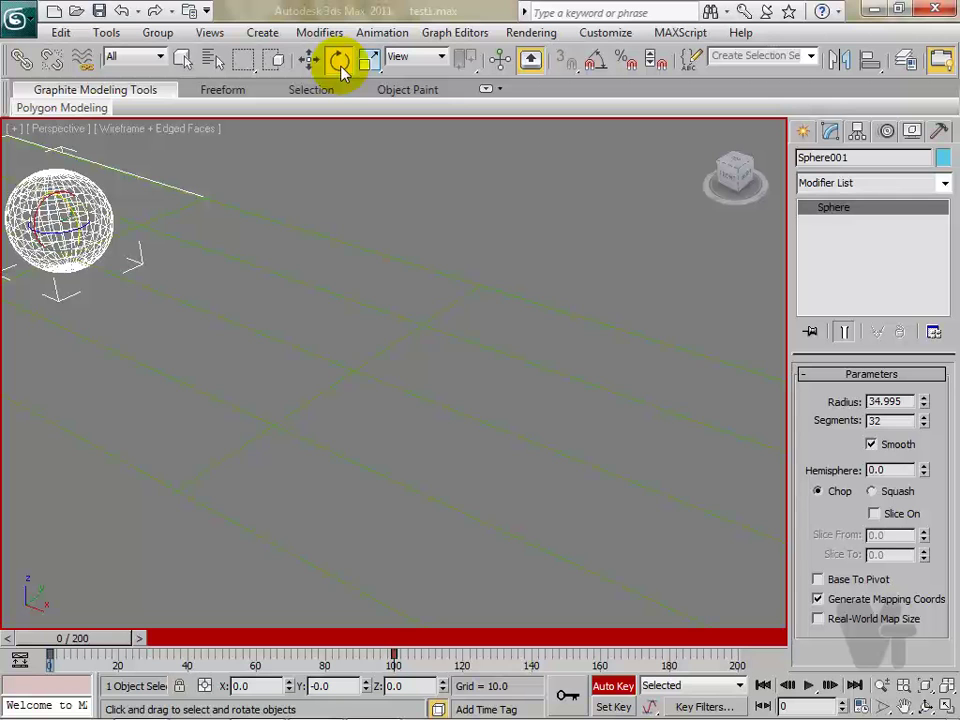
{"action": "left_click_drag", "start_coordinate": [58, 222], "coordinate": [54, 249]}
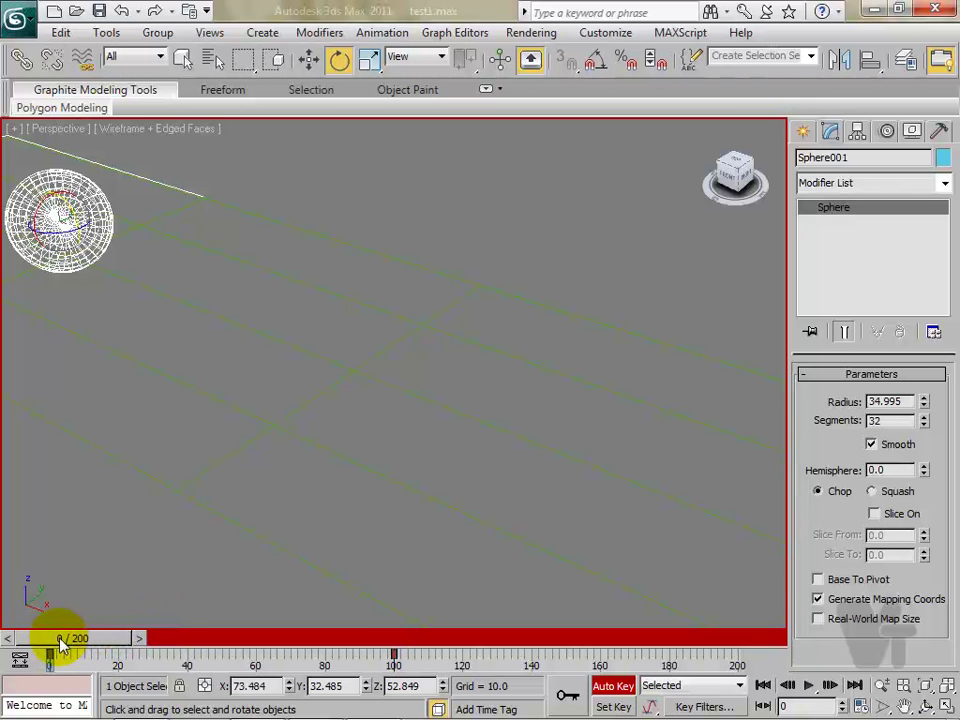
- Key a further rotation of the sphere at frame 100 with Auto Key on
{"action": "left_click_drag", "start_coordinate": [60, 646], "coordinate": [385, 678]}
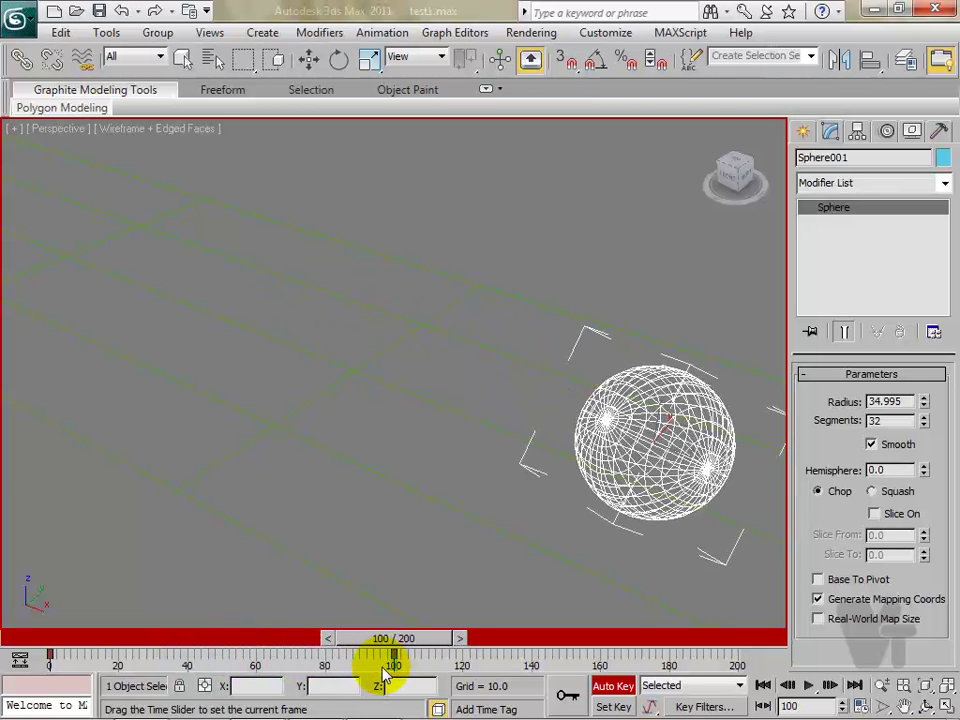
{"action": "key", "text": "e"}
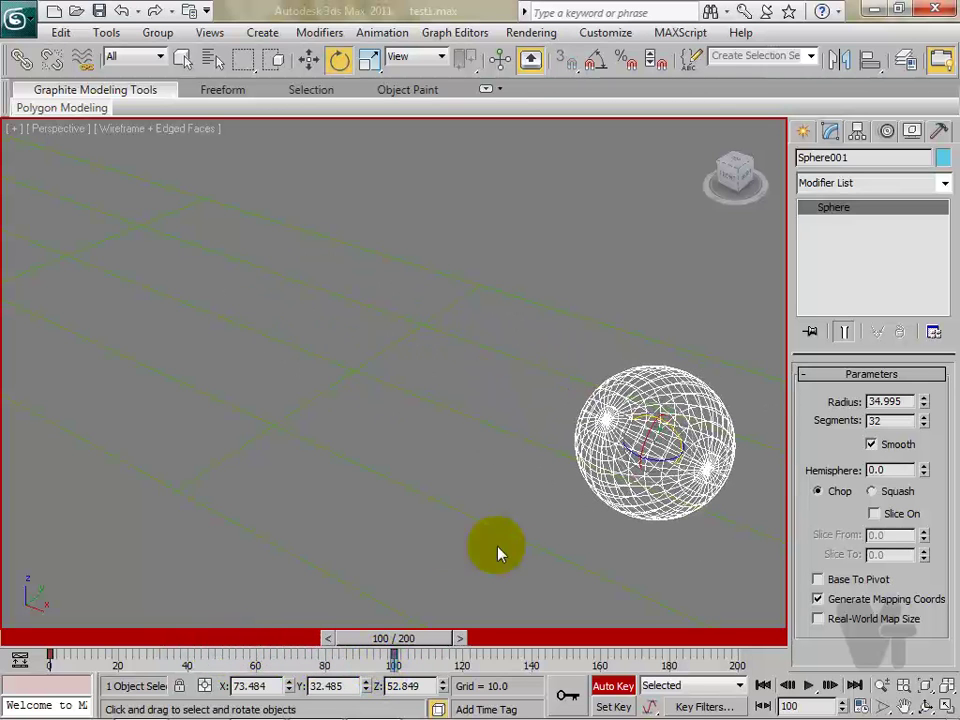
{"action": "left_click_drag", "start_coordinate": [677, 445], "coordinate": [724, 281]}
- Play back the combined movement and rotation of the sphere from frame 0 in shaded display
{"action": "left_click_drag", "start_coordinate": [440, 645], "coordinate": [88, 648]}
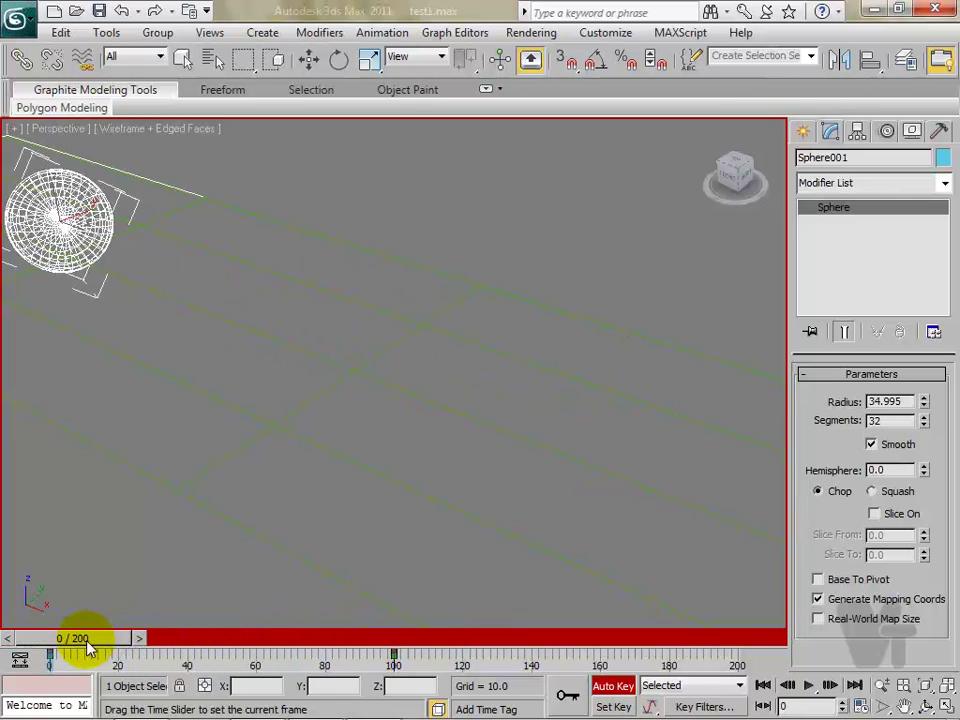
{"action": "left_click", "coordinate": [808, 685]}
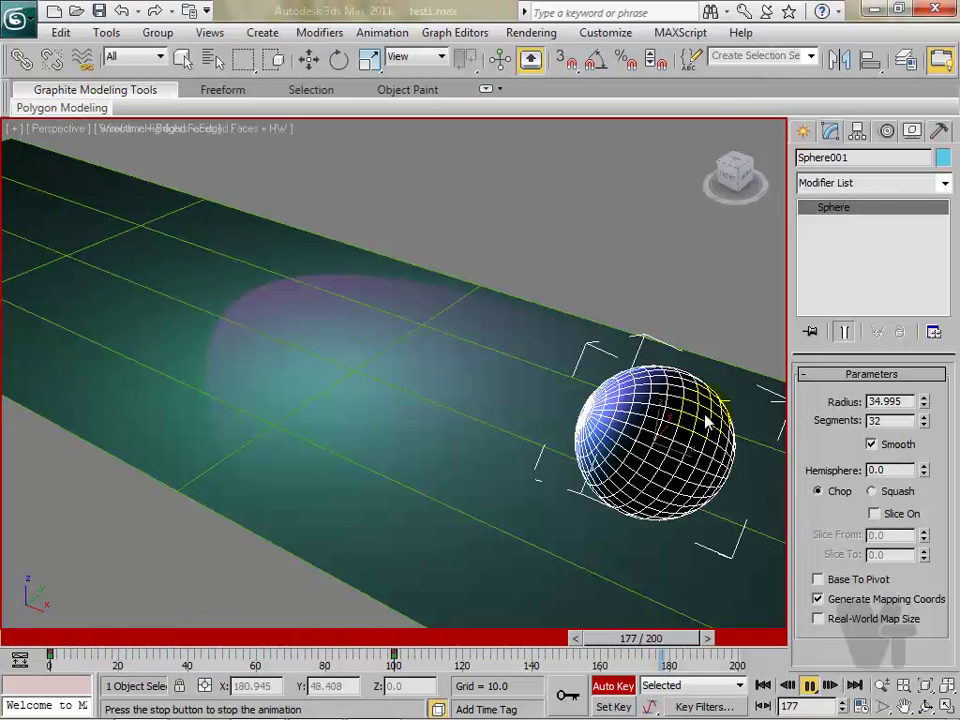
{"action": "key", "text": "e"}
{"action": "left_click", "coordinate": [811, 687]}
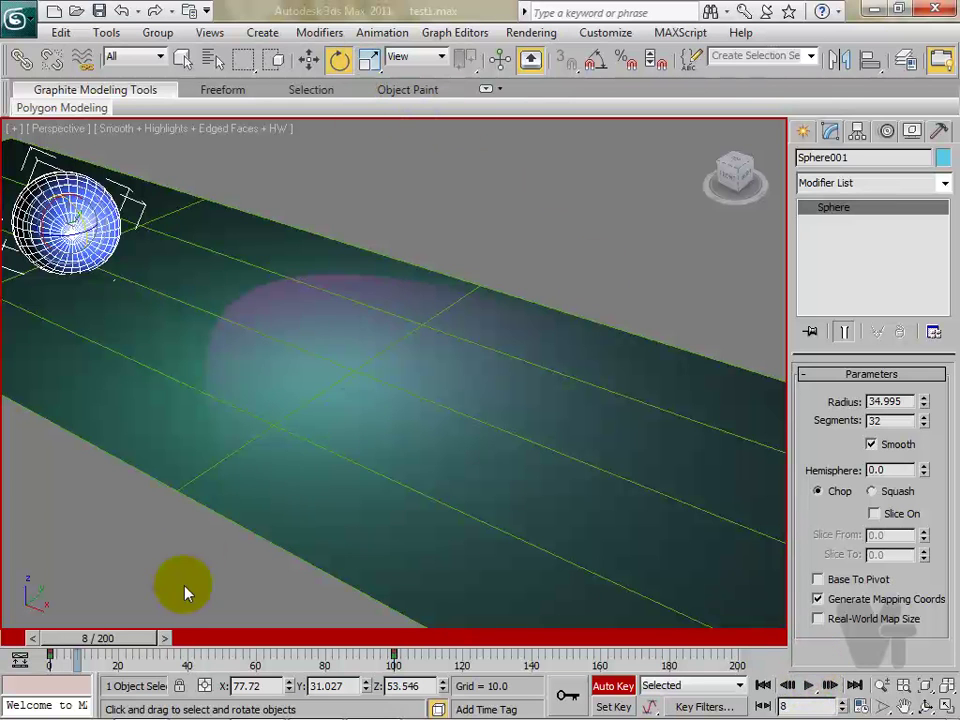
- Scale the sphere down uniformly to about 45% at frame 0 with Auto Key on, in wireframe display
{"action": "left_click_drag", "start_coordinate": [142, 645], "coordinate": [88, 650]}
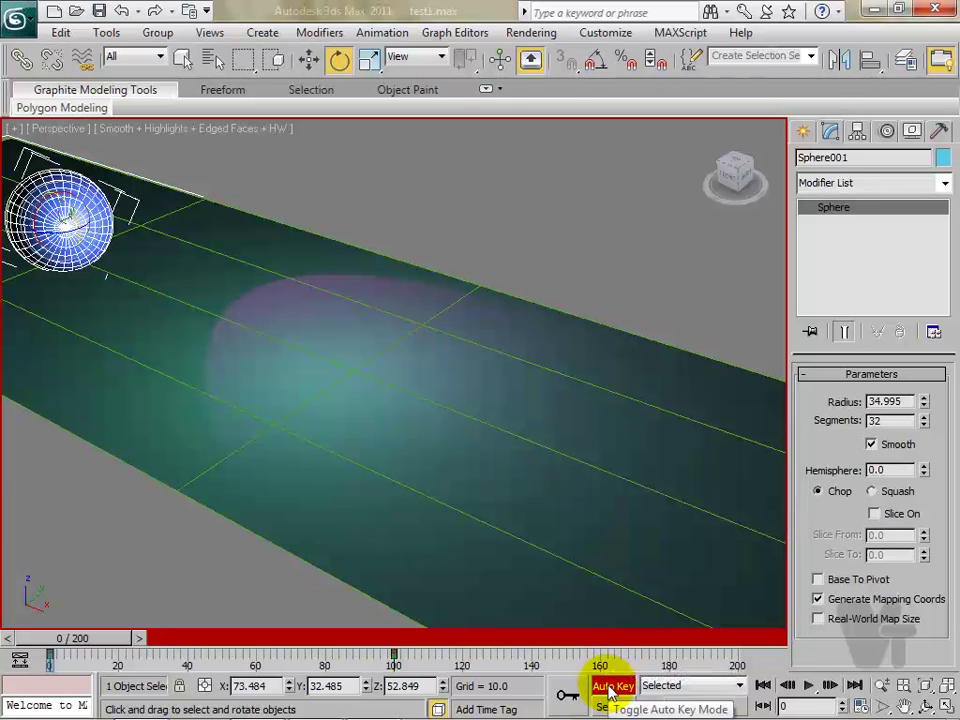
{"action": "left_click", "coordinate": [369, 59]}
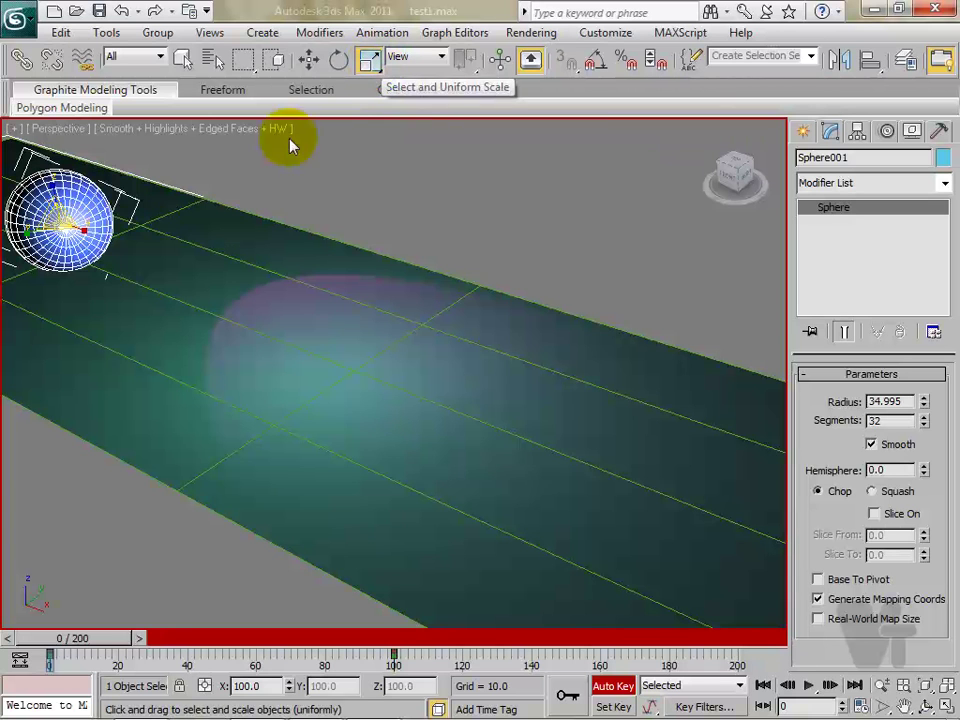
{"action": "key", "text": "F3"}
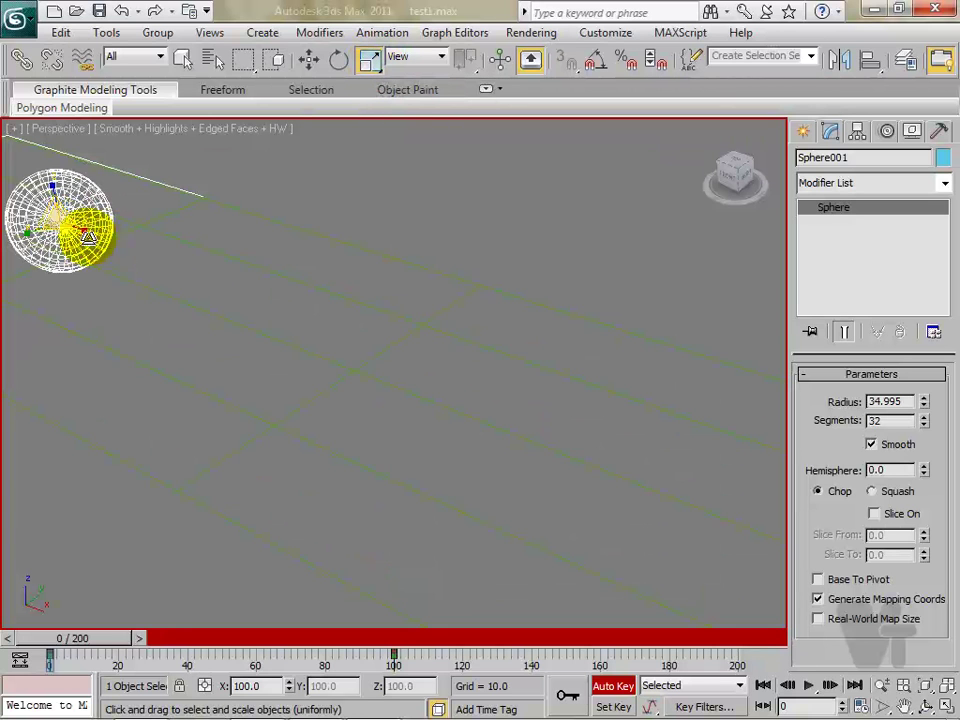
{"action": "left_click_drag", "start_coordinate": [62, 225], "coordinate": [120, 336]}
- Key a uniform enlargement of the sphere to about 148% at frame 100 and turn off Auto Key
{"action": "left_click_drag", "start_coordinate": [107, 634], "coordinate": [422, 648]}
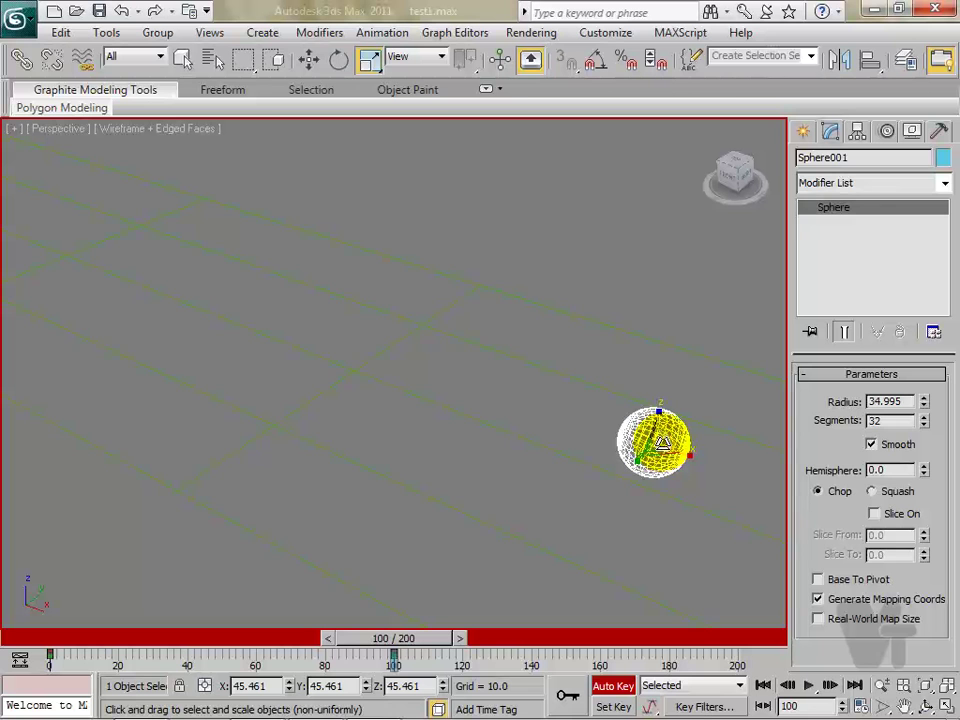
{"action": "left_click_drag", "start_coordinate": [660, 444], "coordinate": [640, 220]}
{"action": "left_click", "coordinate": [309, 59]}
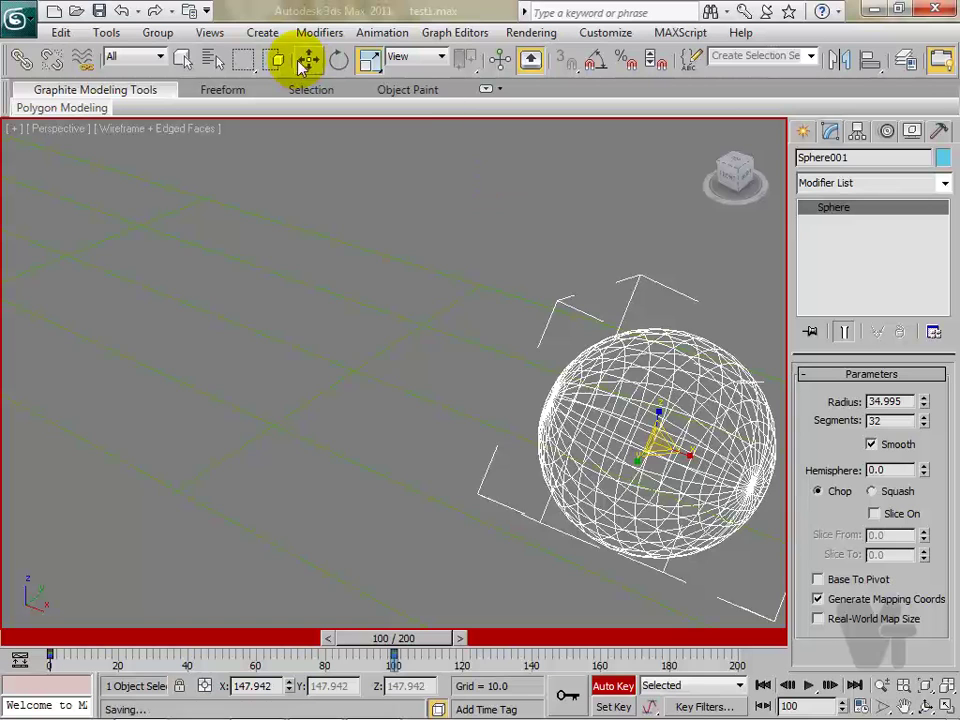
{"action": "left_click", "coordinate": [625, 688]}
- Play the sphere's animation from frame 0, then scrub through the frames to review its movement, rotation and scaling
{"action": "left_click", "coordinate": [763, 686]}
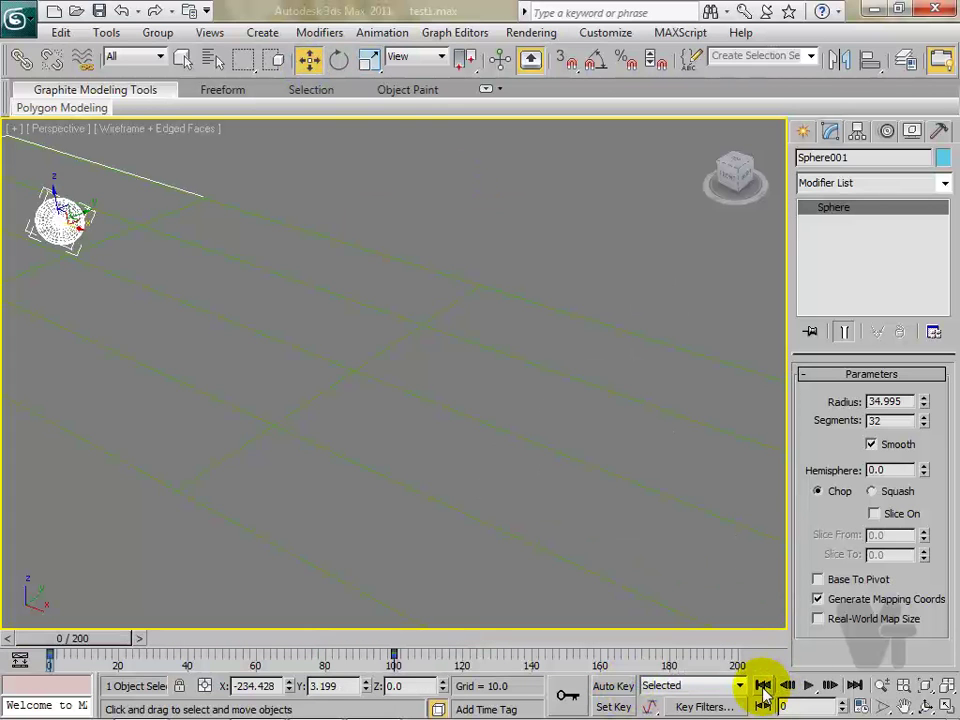
{"action": "left_click", "coordinate": [812, 686]}
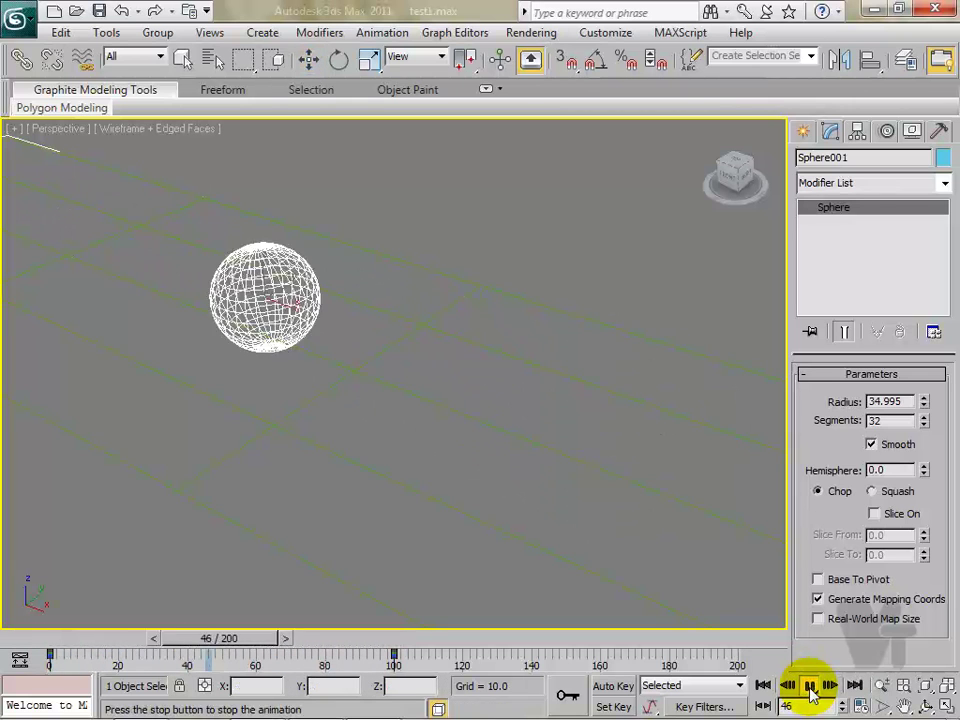
{"action": "left_click", "coordinate": [810, 688]}
{"action": "left_click_drag", "start_coordinate": [231, 638], "coordinate": [68, 650]}
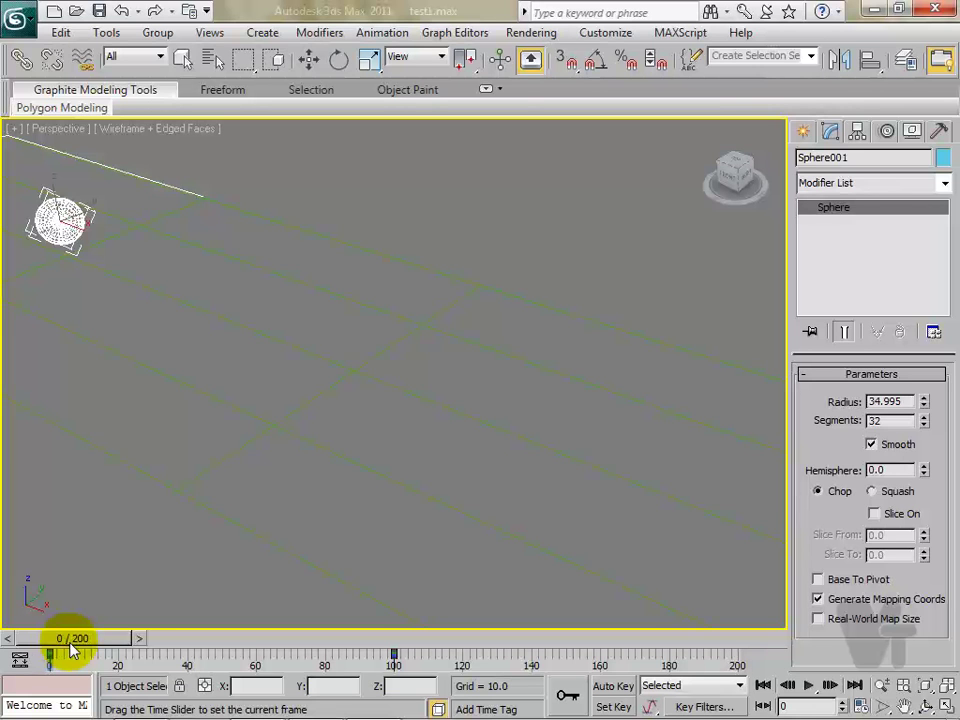
{"action": "left_click_drag", "start_coordinate": [88, 648], "coordinate": [188, 657]}
{"action": "key", "text": "w"}
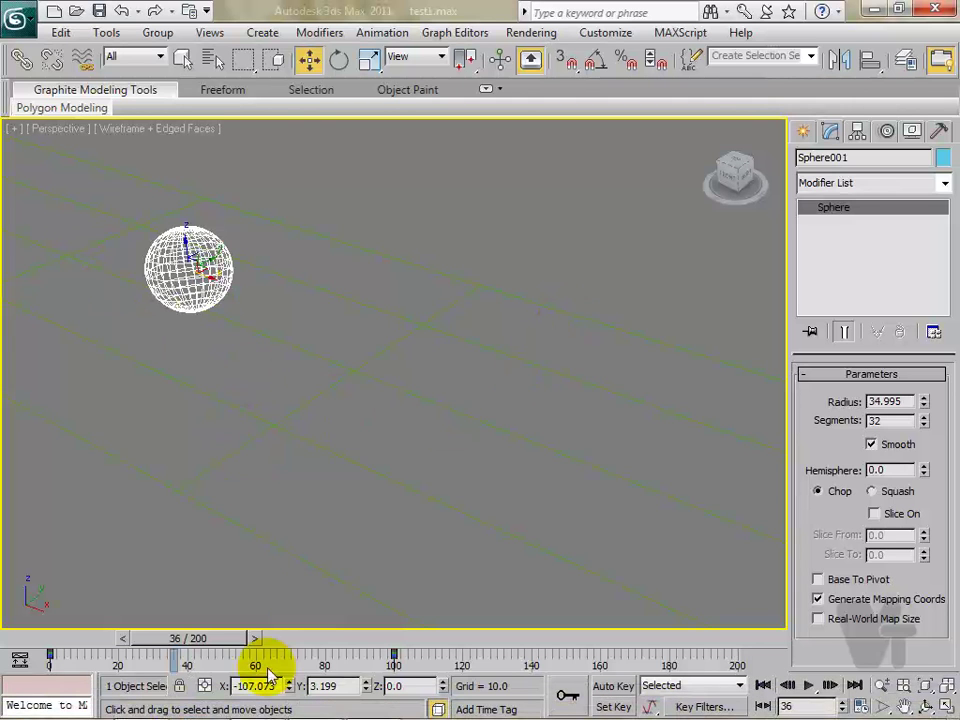
{"action": "left_click_drag", "start_coordinate": [193, 638], "coordinate": [407, 681]}
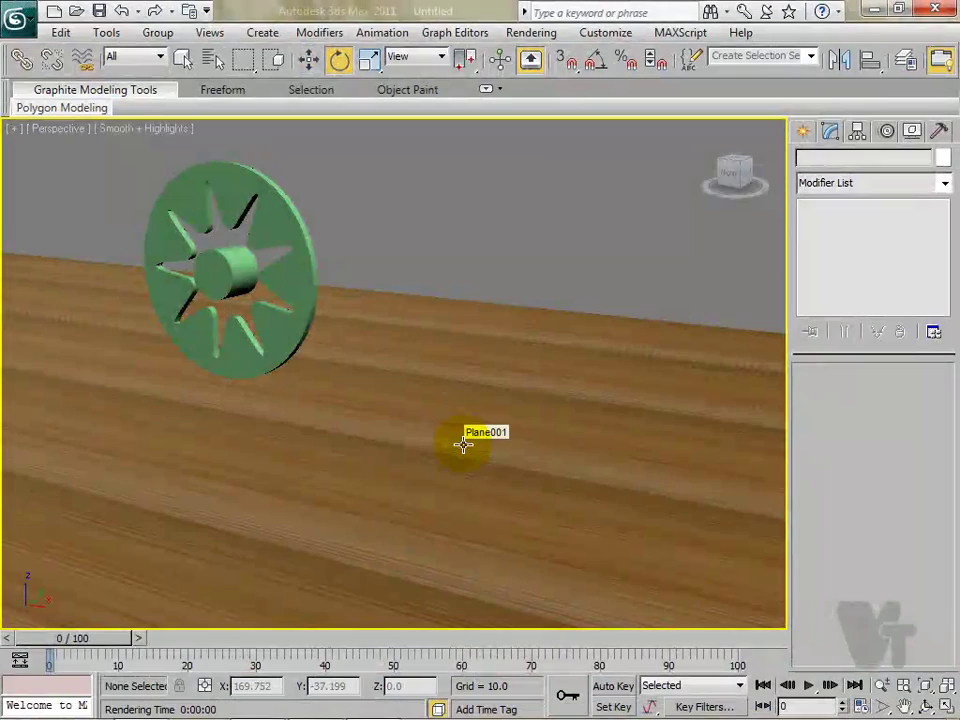
- Select the green wheel and move it along X to about -103 at frame 0 with Auto Key off
{"action": "left_click", "coordinate": [299, 250]}
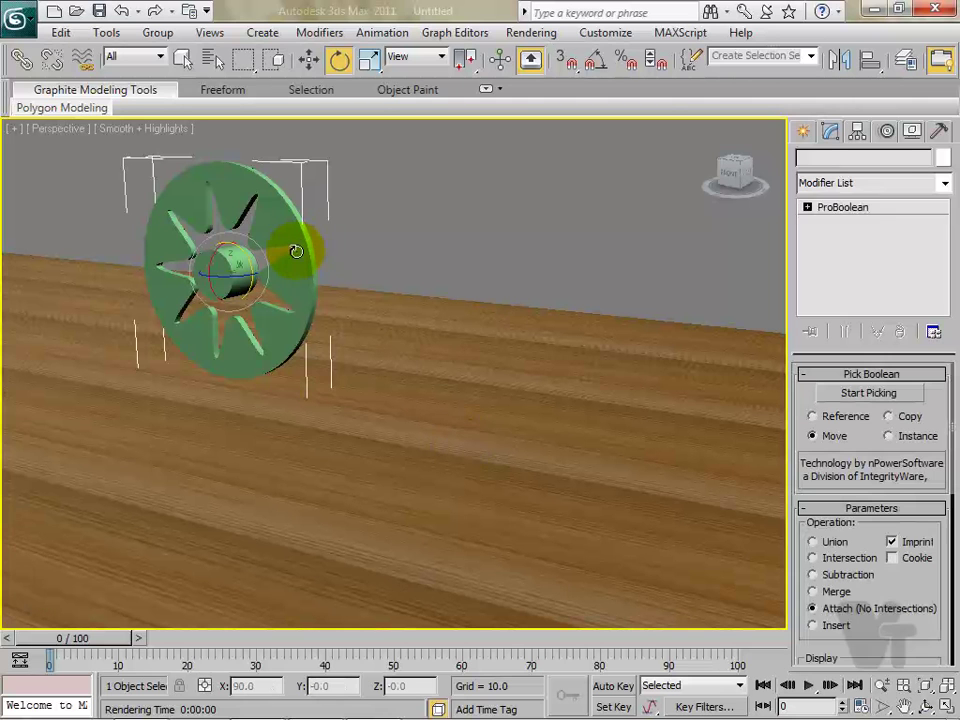
{"action": "left_click", "coordinate": [310, 65]}
{"action": "left_click", "coordinate": [337, 68]}
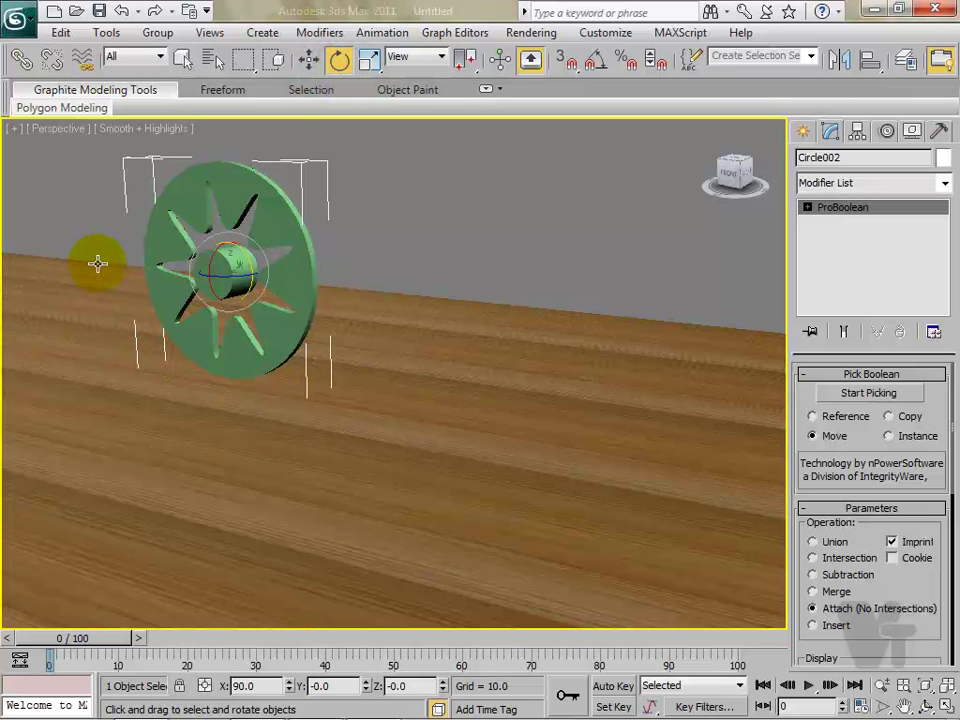
{"action": "left_click", "coordinate": [308, 59]}
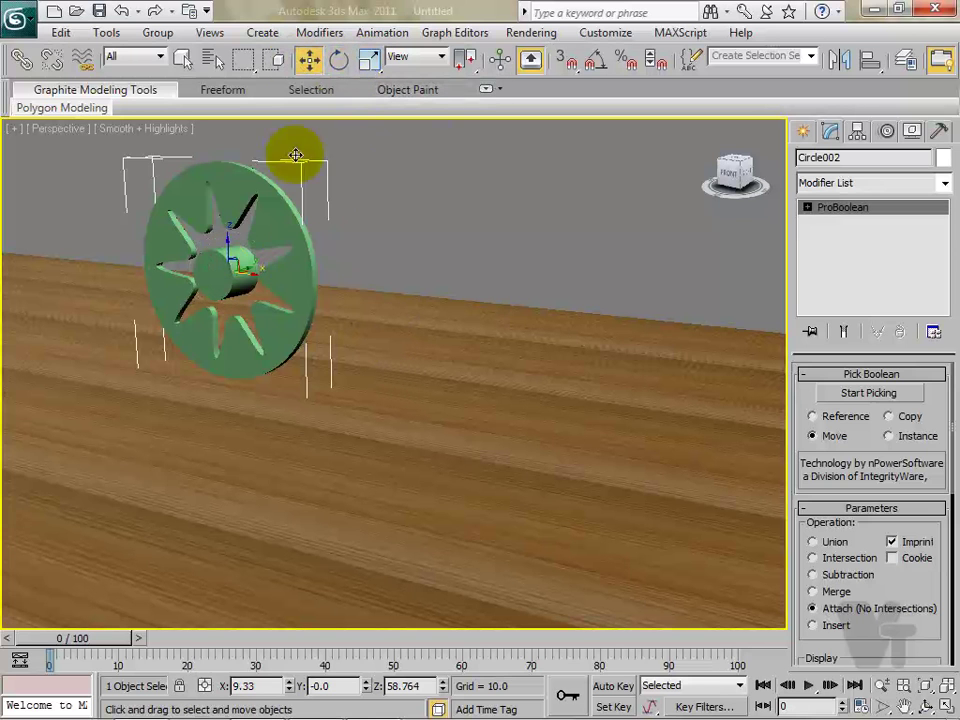
{"action": "left_click", "coordinate": [614, 686]}
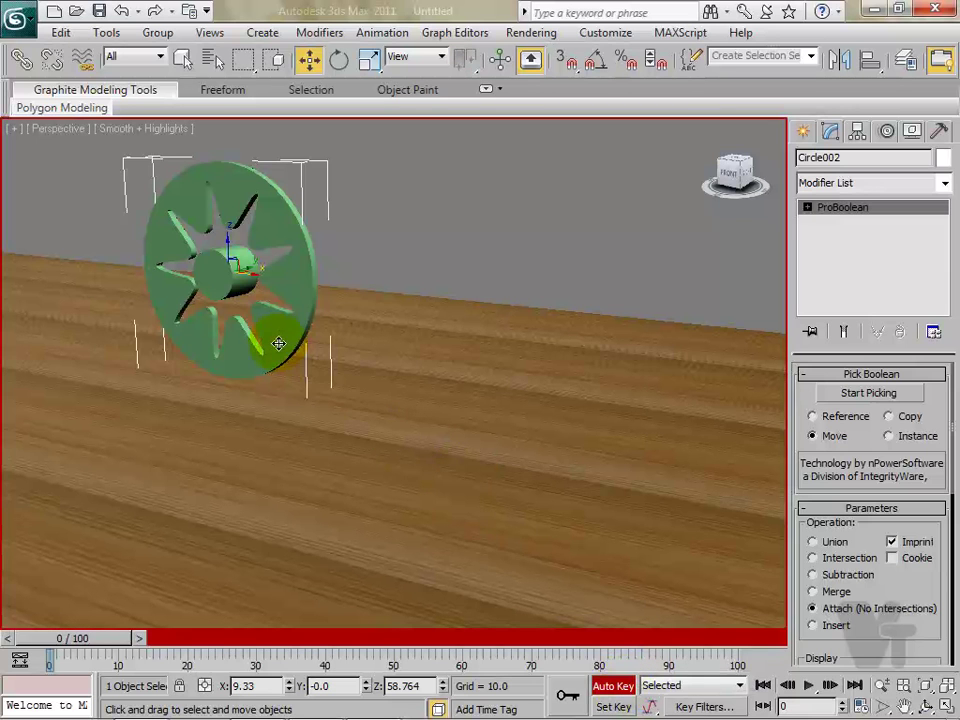
{"action": "left_click", "coordinate": [612, 686]}
{"action": "left_click_drag", "start_coordinate": [250, 272], "coordinate": [105, 277]}
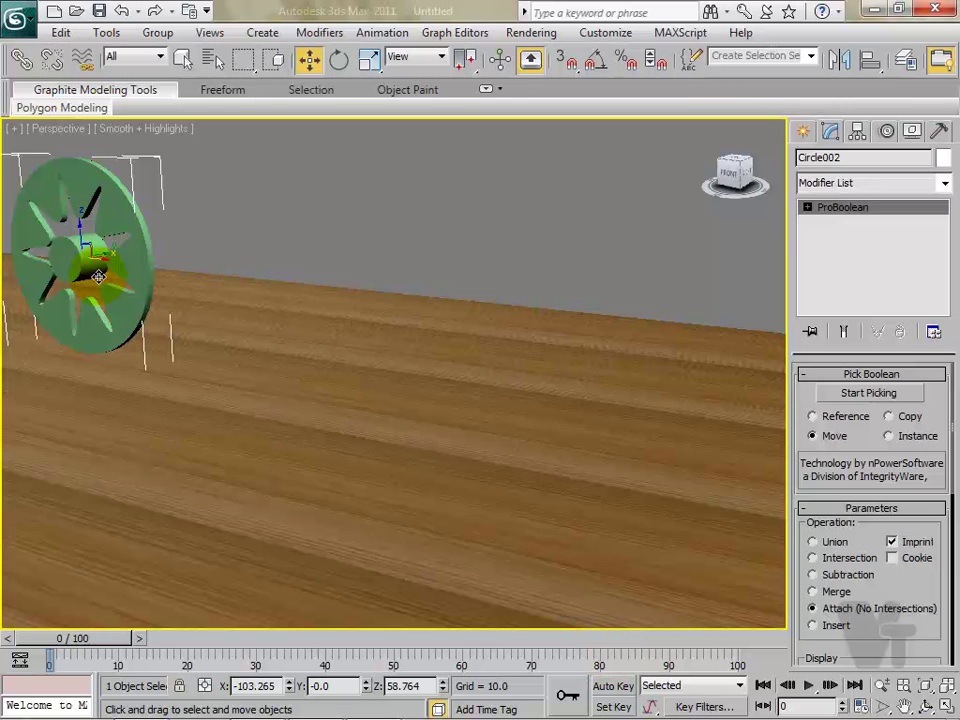
- Turn on Auto Key and key the wheel's move along X to about 195 at frame 50
{"action": "left_click", "coordinate": [612, 686]}
{"action": "left_click_drag", "start_coordinate": [208, 638], "coordinate": [407, 650]}
{"action": "key", "text": "w"}
{"action": "left_click_drag", "start_coordinate": [102, 261], "coordinate": [561, 393]}
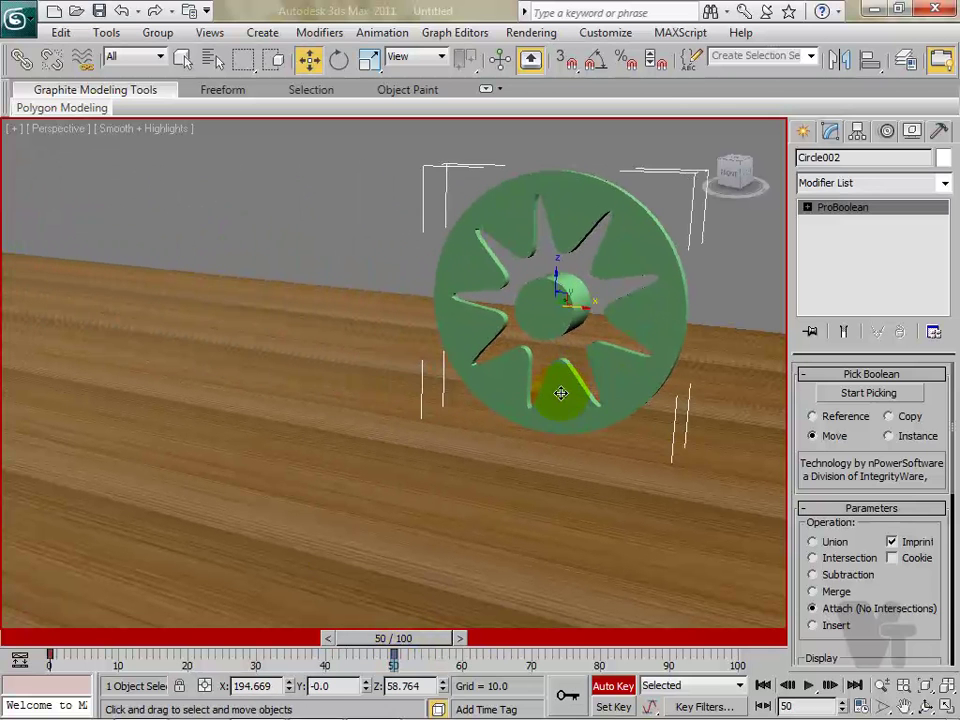
- Key a rotation of the wheel by about 150 degrees around Y at frame 50
{"action": "left_click_drag", "start_coordinate": [420, 645], "coordinate": [42, 645]}
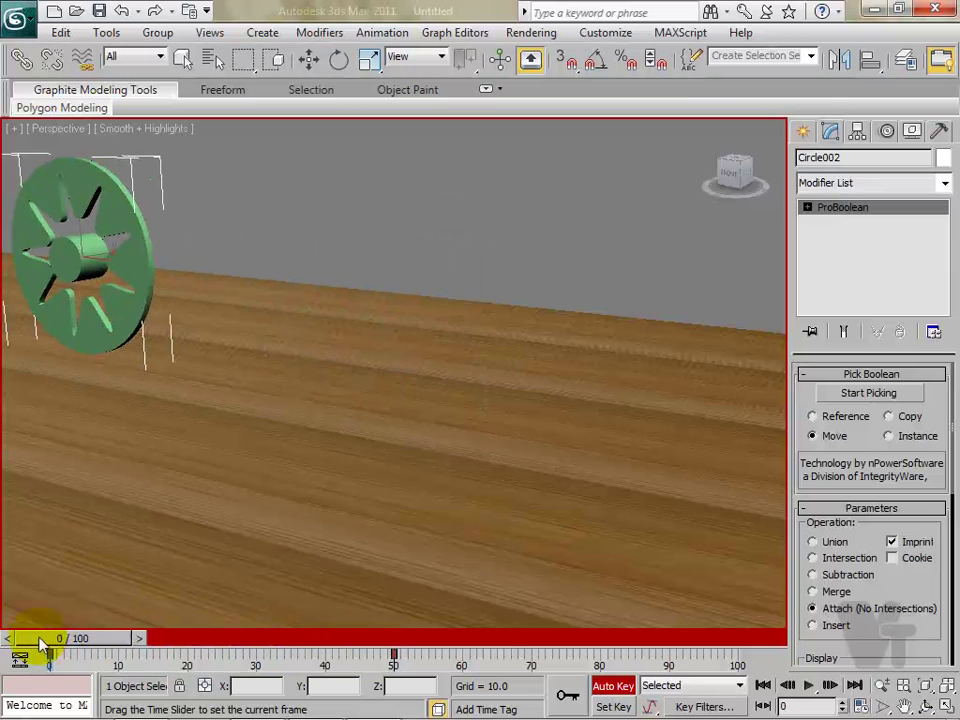
{"action": "left_click", "coordinate": [339, 61]}
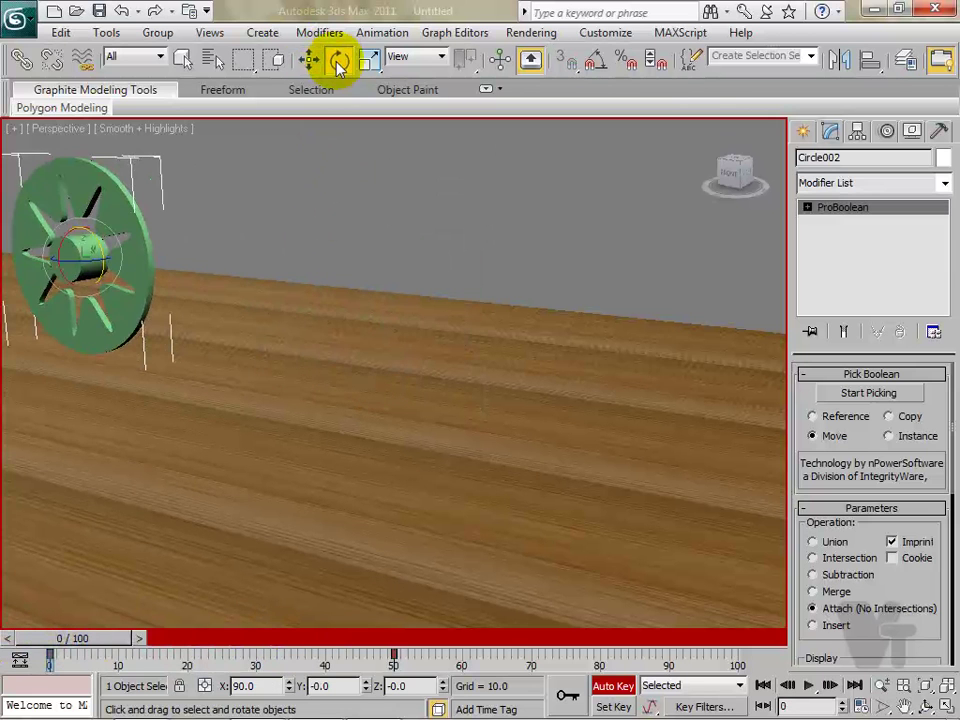
{"action": "left_click_drag", "start_coordinate": [103, 643], "coordinate": [425, 657]}
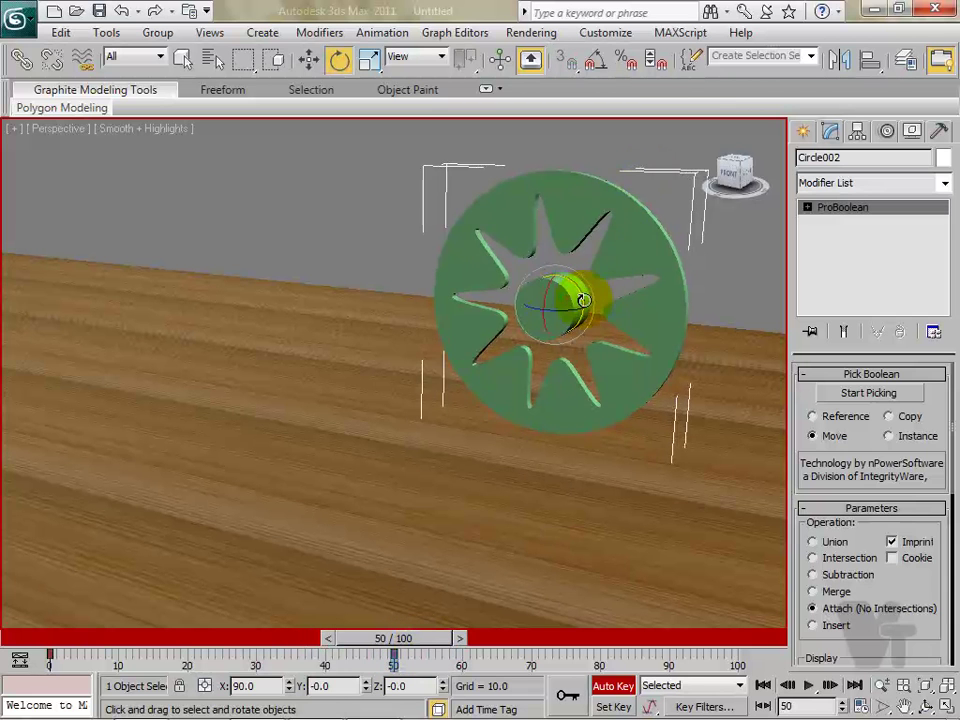
{"action": "left_click_drag", "start_coordinate": [583, 298], "coordinate": [634, 570]}
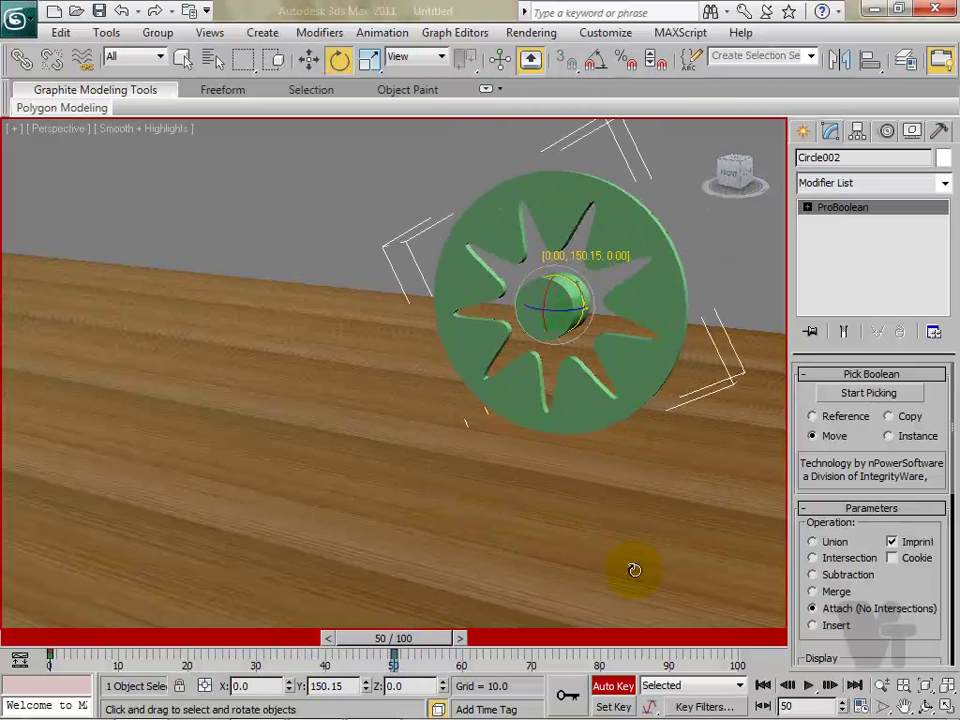
- Key a reduced uniform scale of about 262% for the wheel at frame 0
{"action": "left_click_drag", "start_coordinate": [437, 643], "coordinate": [88, 662]}
{"action": "key", "text": "e"}
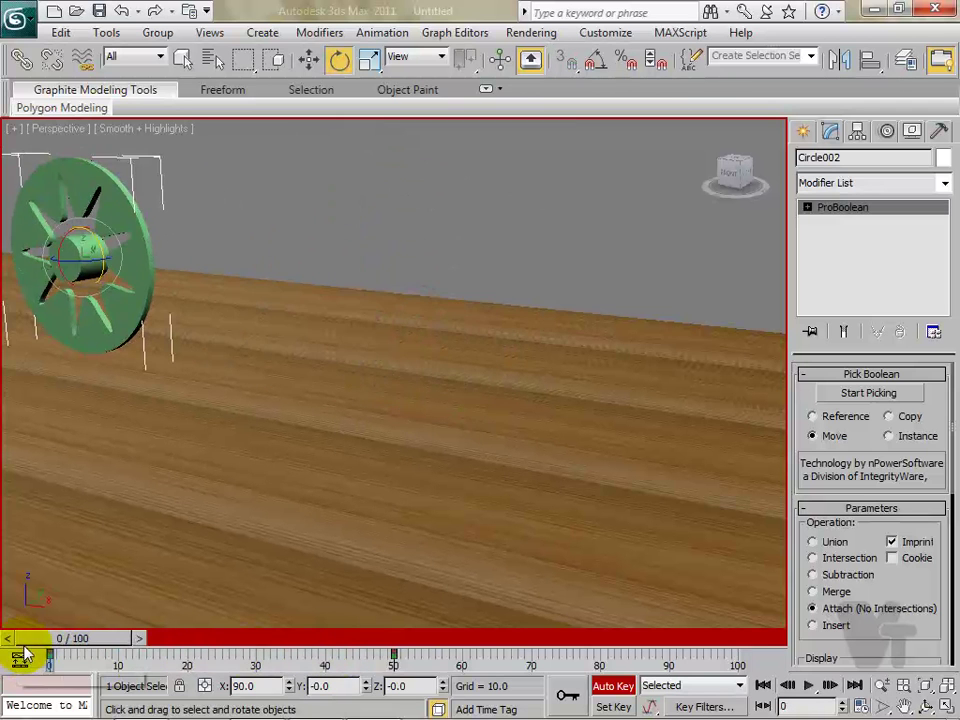
{"action": "left_click", "coordinate": [369, 61]}
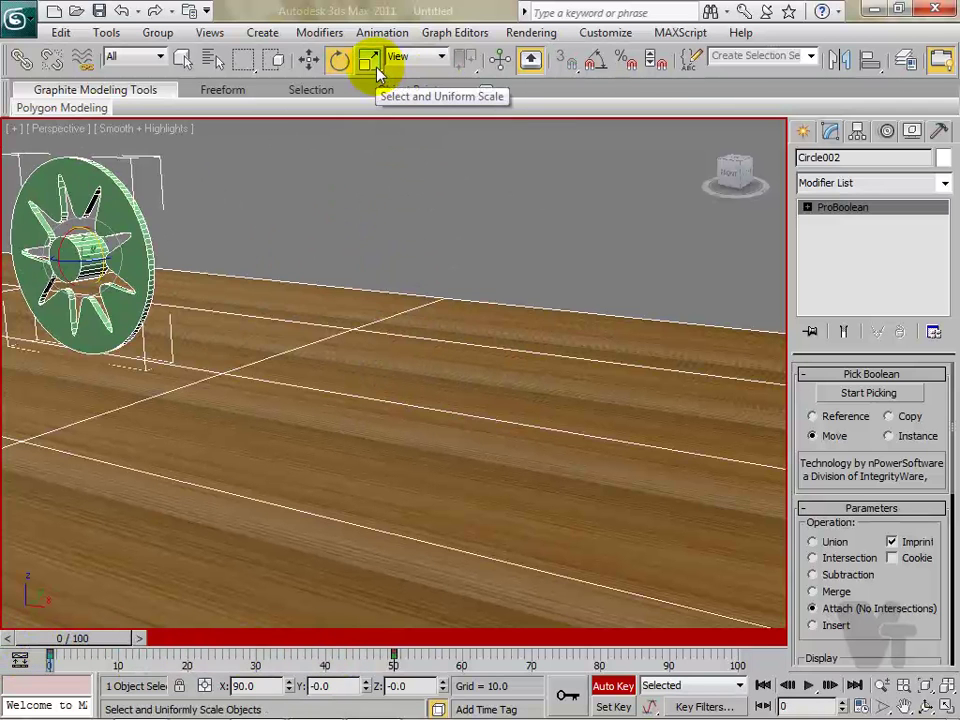
{"action": "left_click", "coordinate": [369, 61]}
{"action": "left_click_drag", "start_coordinate": [90, 300], "coordinate": [94, 316]}
- Key the wheel's uniform scale at about 425% at frame 50 and turn off Auto Key
{"action": "left_click_drag", "start_coordinate": [91, 645], "coordinate": [413, 655]}
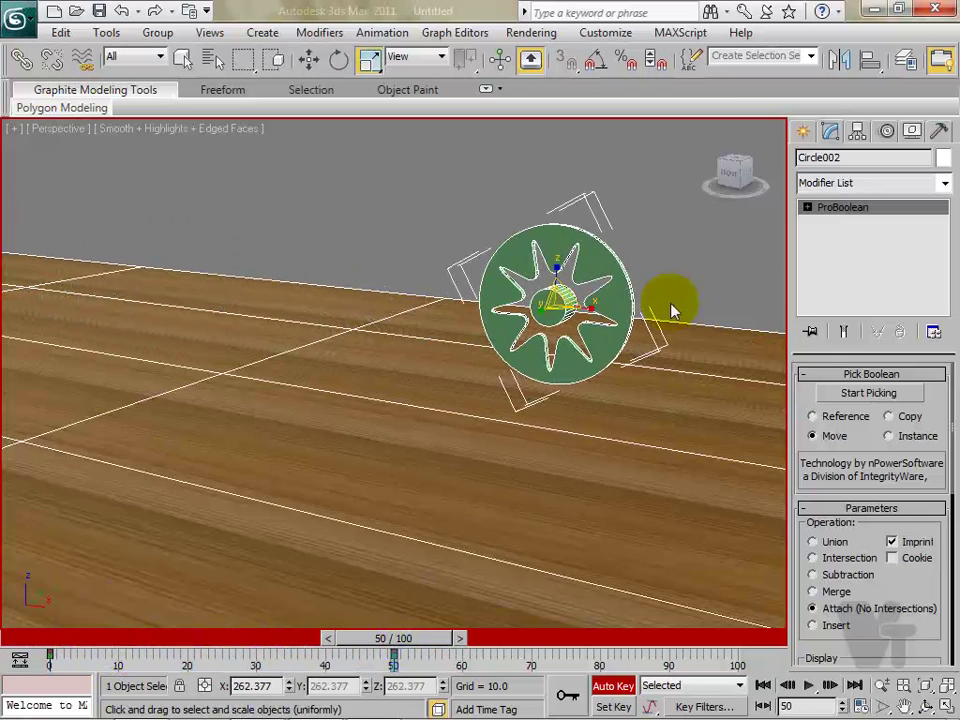
{"action": "left_click_drag", "start_coordinate": [557, 300], "coordinate": [568, 243]}
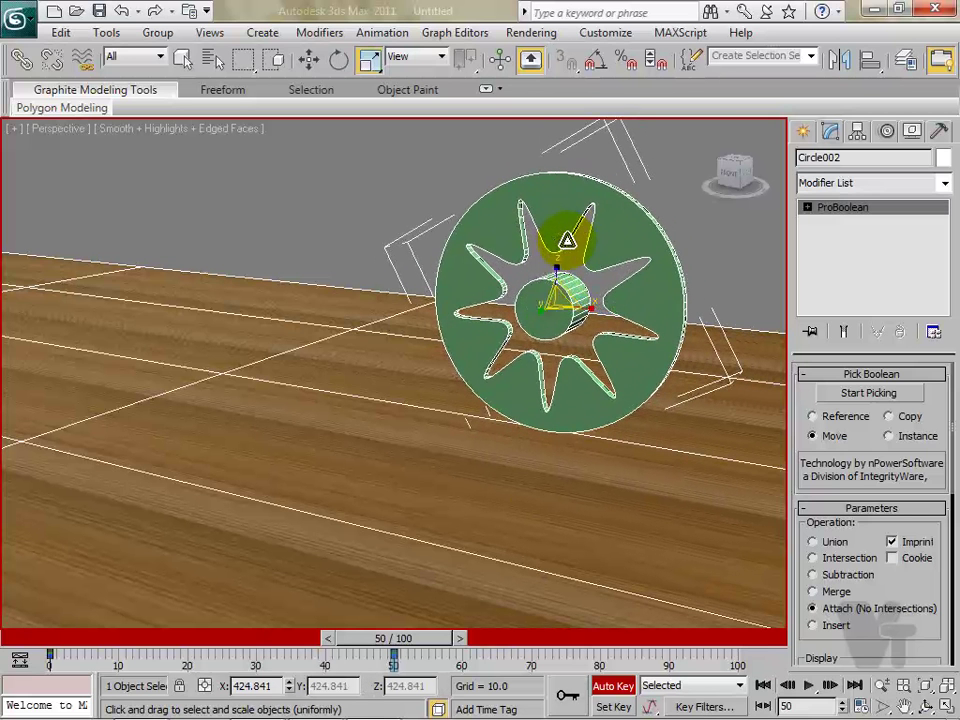
{"action": "left_click", "coordinate": [614, 686]}
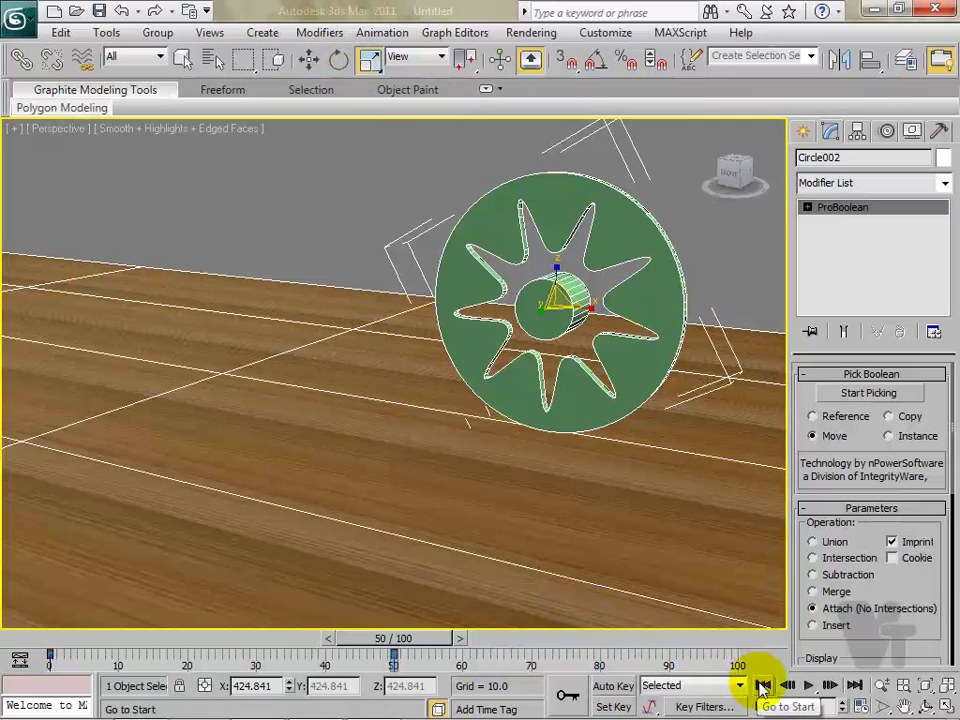
- Play back the wheel's combined movement, rotation and scaling from frame 0
{"action": "left_click", "coordinate": [762, 686]}
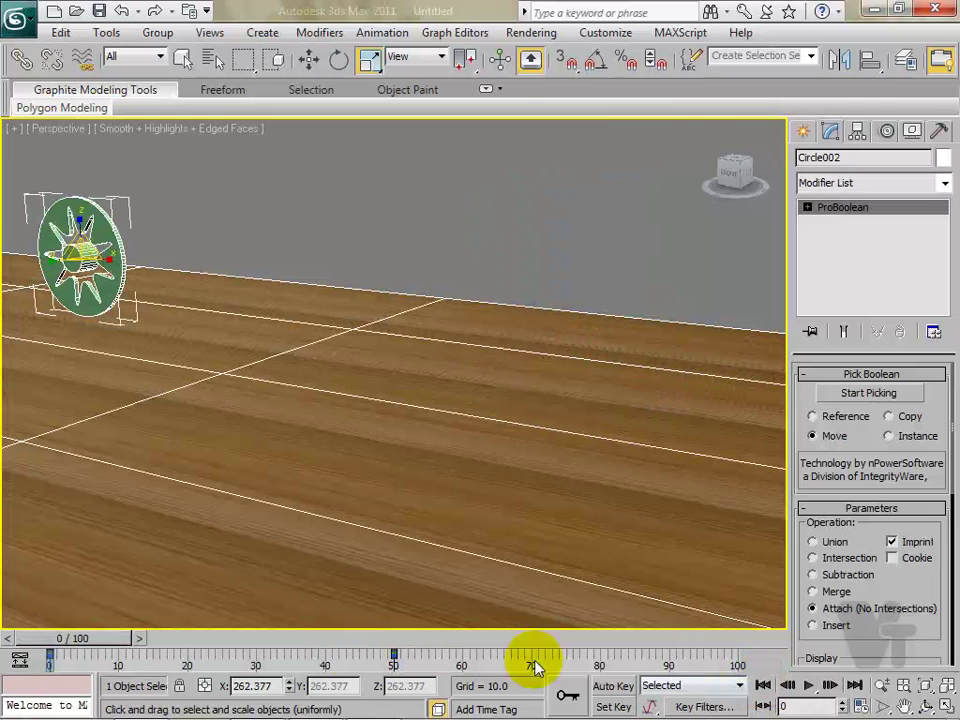
{"action": "left_click", "coordinate": [810, 690]}
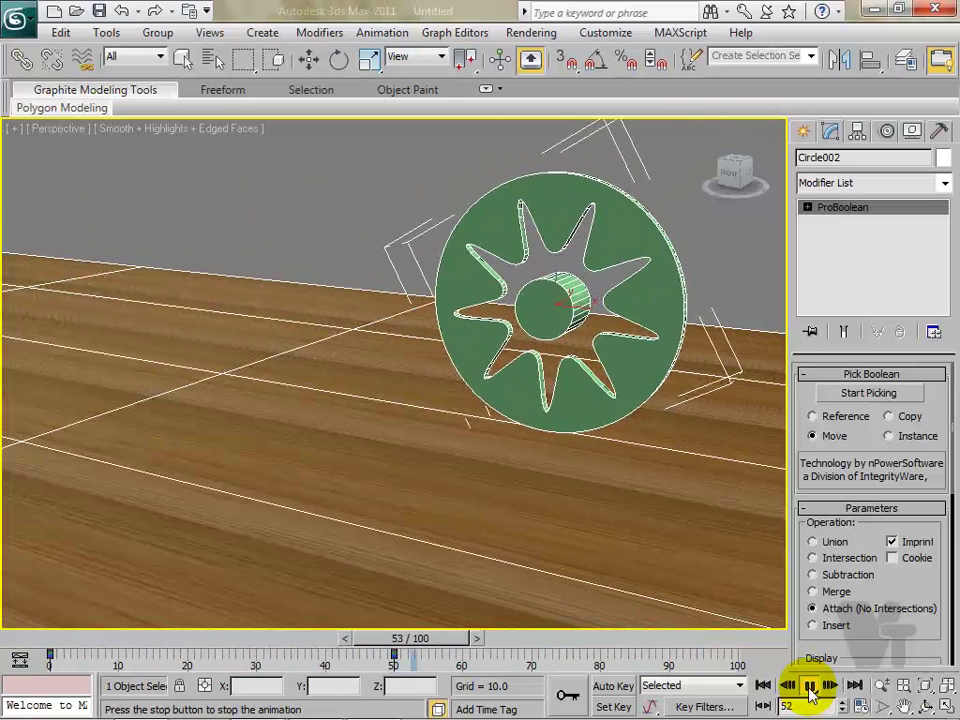
{"action": "left_click", "coordinate": [810, 690]}
- Re-scale the animation time to an end time of 50 frames in the time configuration
{"action": "left_click", "coordinate": [859, 706]}
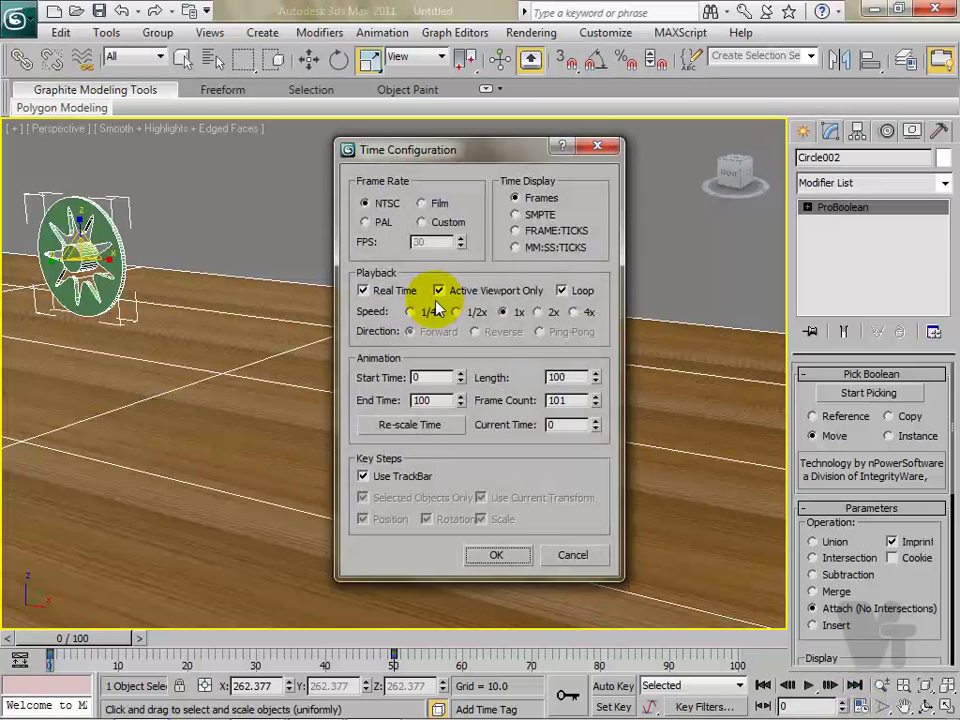
{"action": "left_click", "coordinate": [426, 424]}
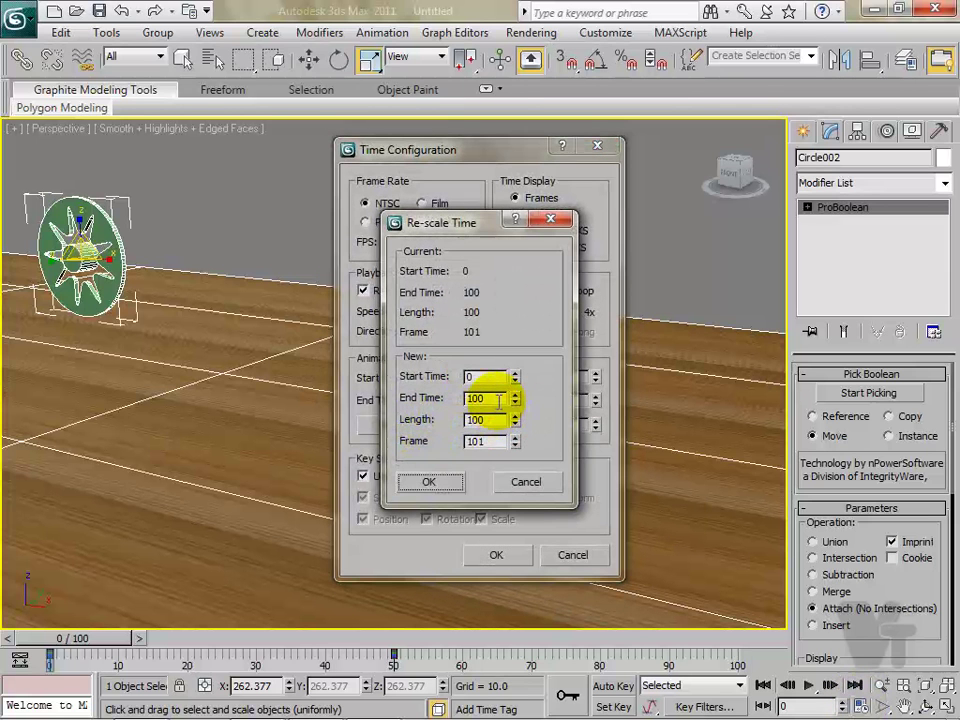
{"action": "left_click_drag", "start_coordinate": [489, 398], "coordinate": [443, 400]}
{"action": "type", "text": "50"}
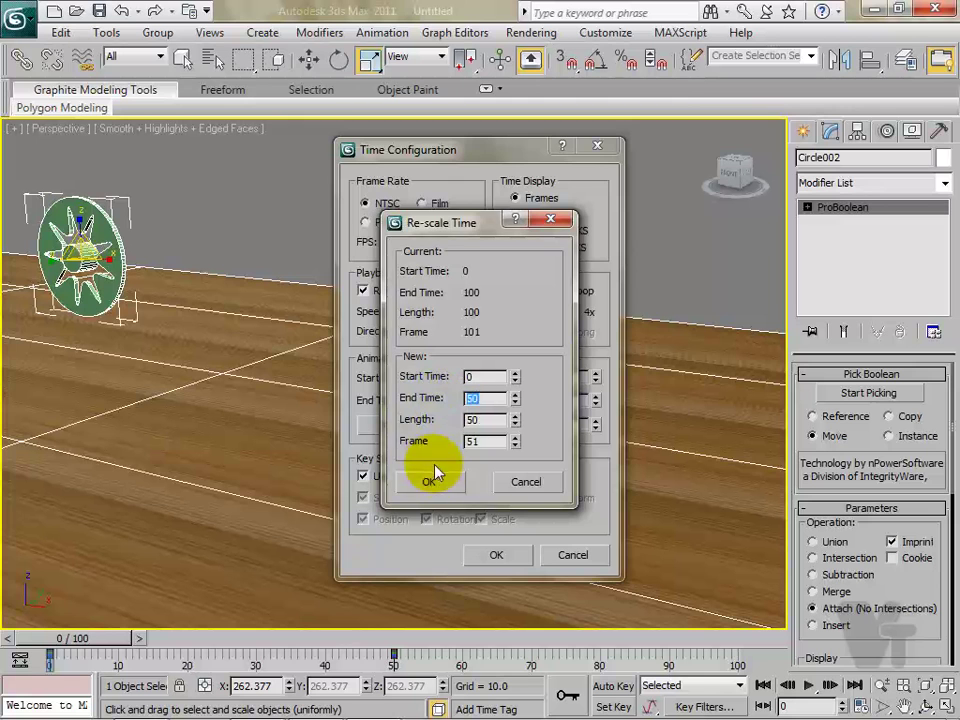
{"action": "left_click", "coordinate": [430, 483]}
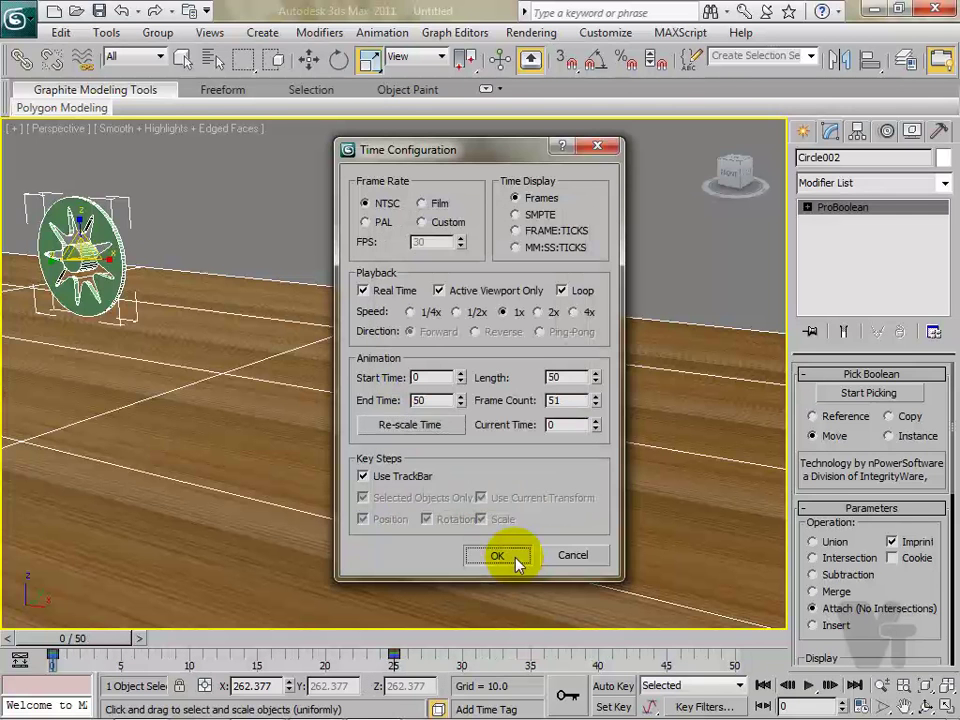
{"action": "left_click", "coordinate": [497, 556]}
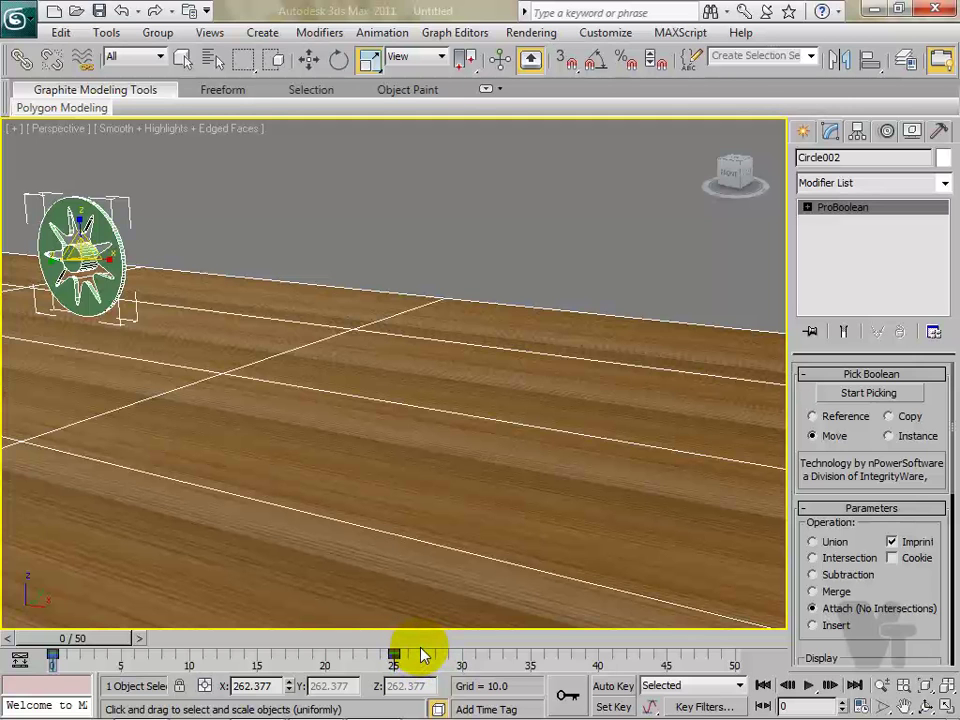
- Select the wheel's key at frame 25 on the timeline
{"action": "left_click_drag", "start_coordinate": [422, 640], "coordinate": [110, 637]}
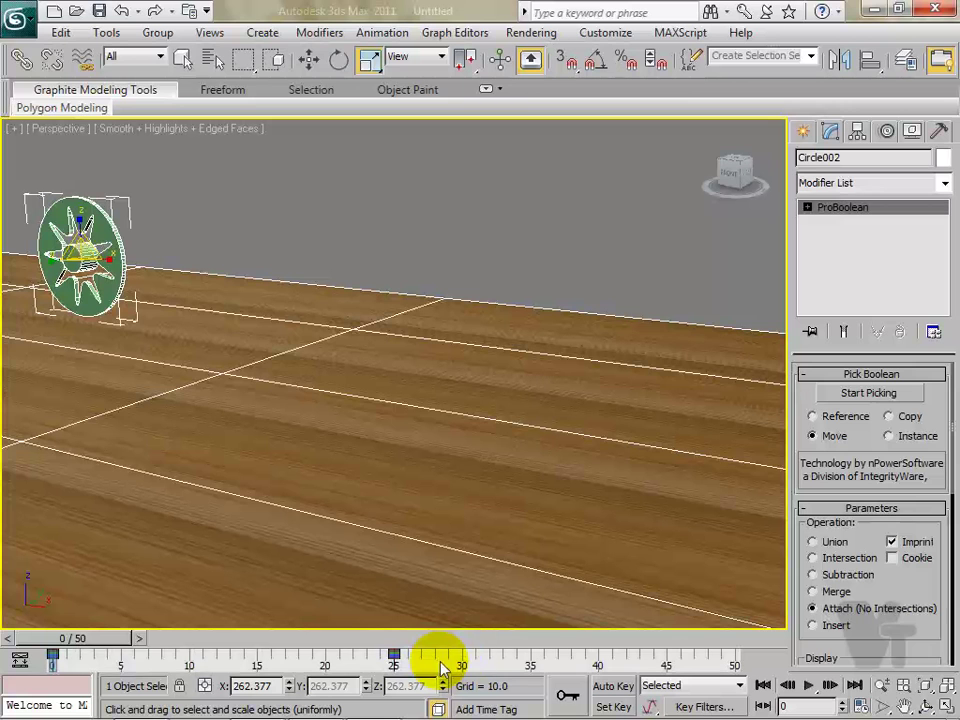
{"action": "left_click_drag", "start_coordinate": [471, 661], "coordinate": [405, 665]}
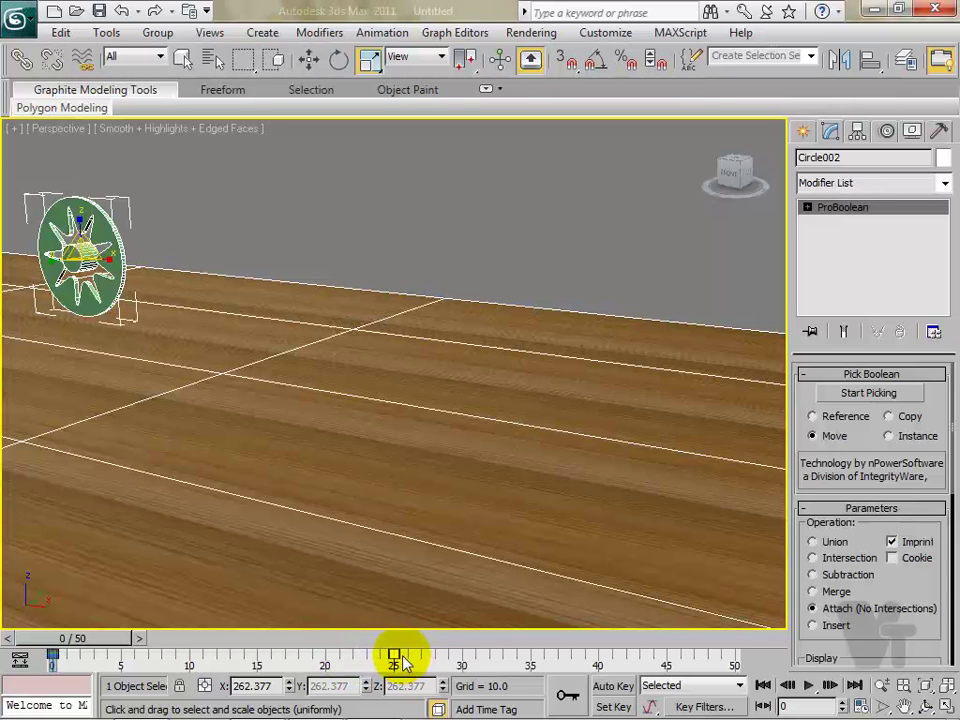
{"action": "left_click", "coordinate": [369, 61]}
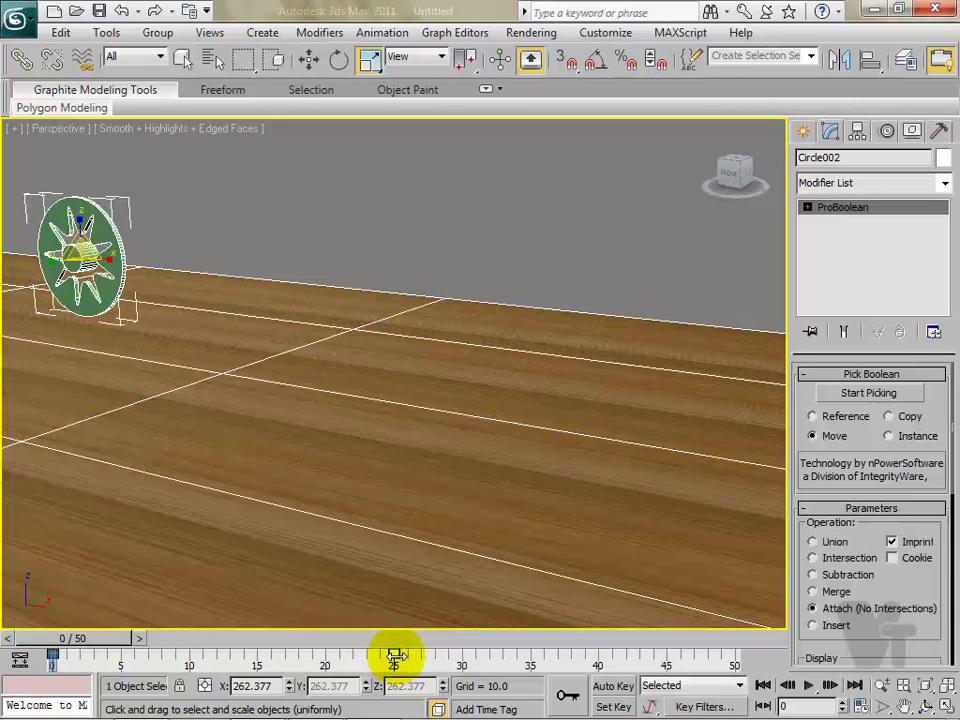
- Move the wheel's selected key to frame 50, and play back the retimed animation with nothing selected
{"action": "left_click_drag", "start_coordinate": [395, 657], "coordinate": [734, 657]}
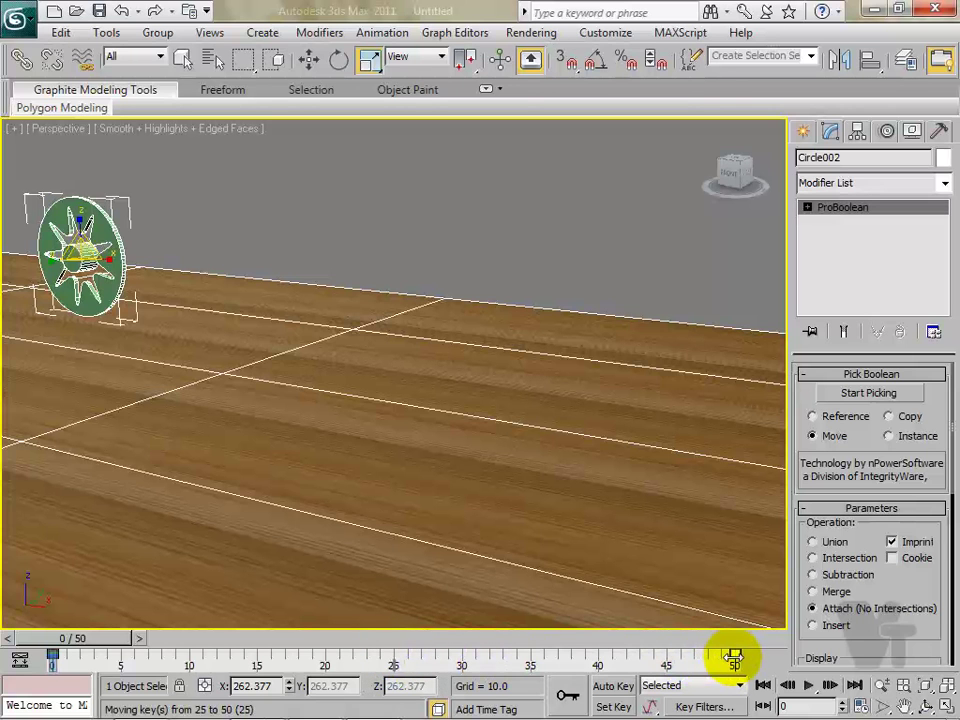
{"action": "left_click", "coordinate": [306, 60]}
{"action": "left_click", "coordinate": [343, 180]}
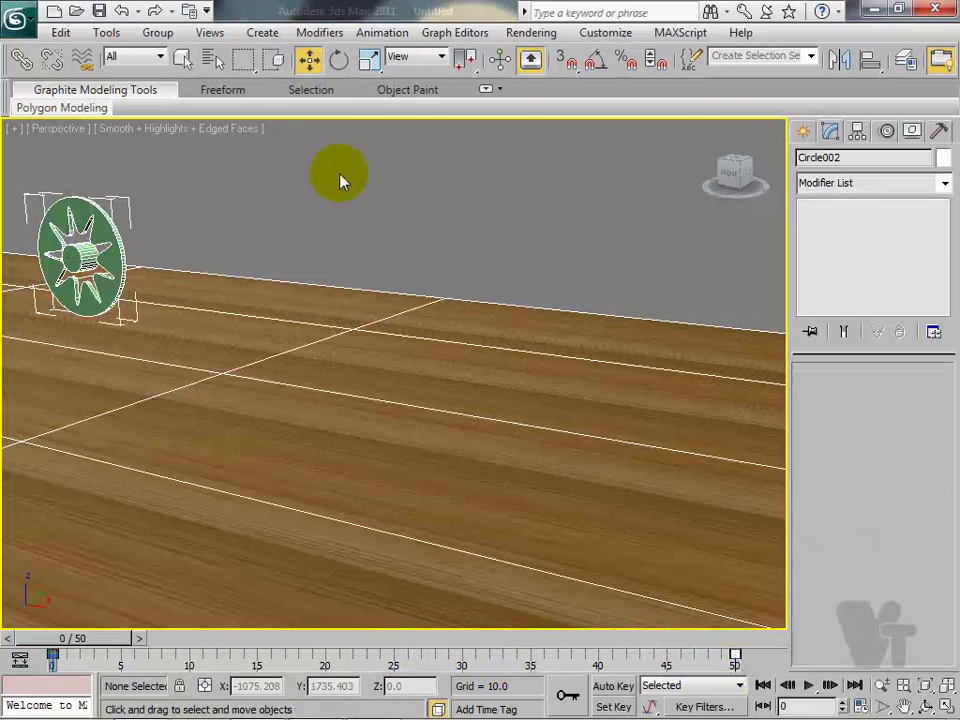
{"action": "left_click", "coordinate": [809, 686]}
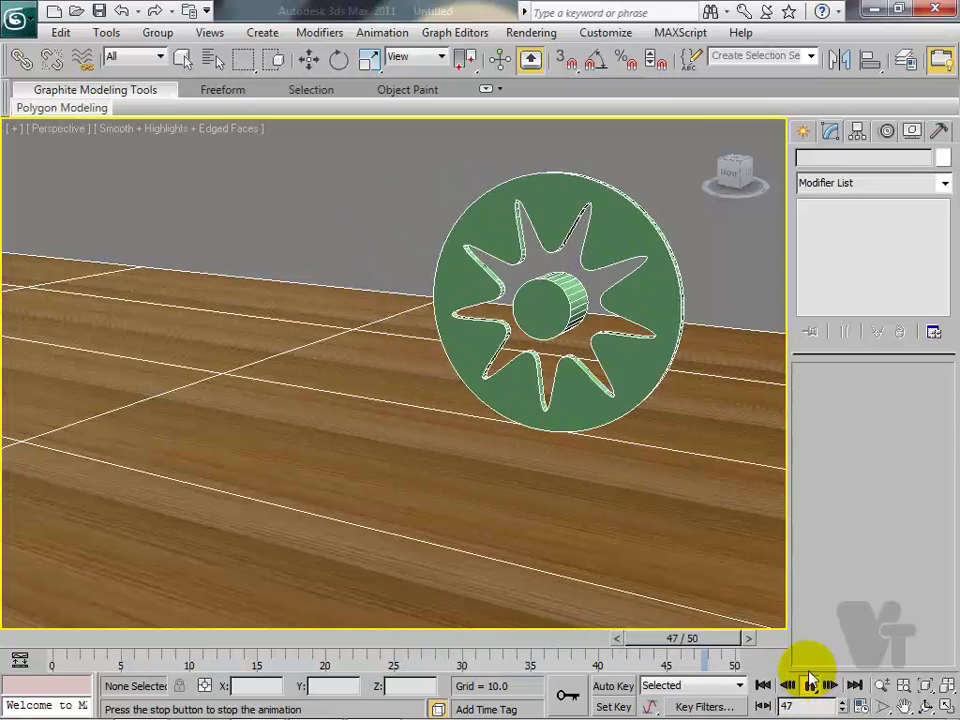
{"action": "left_click", "coordinate": [809, 686]}
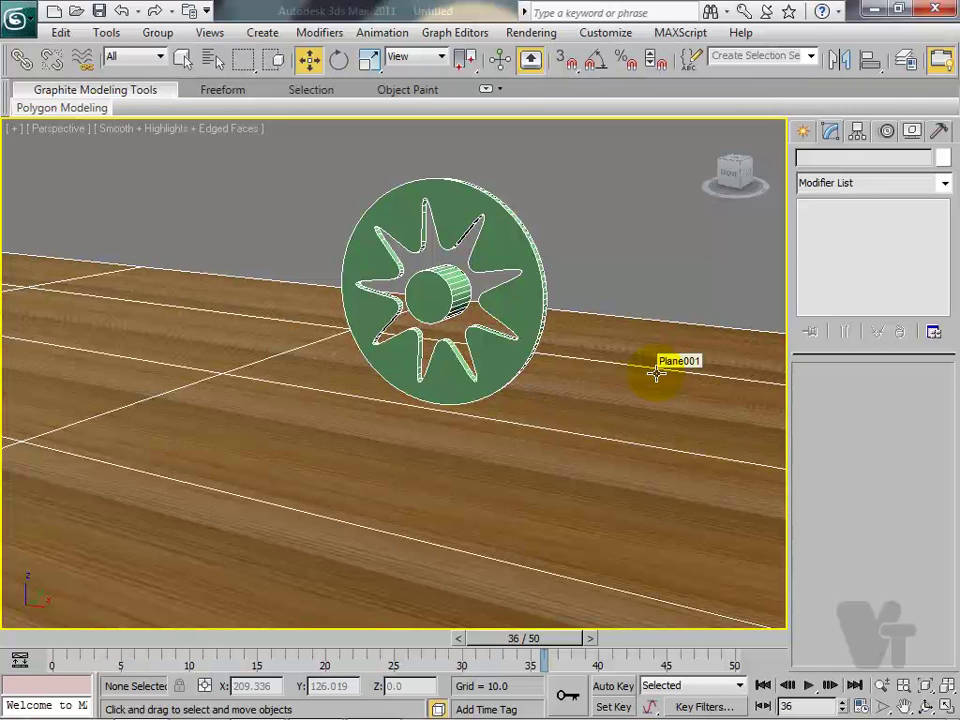
- Render the Perspective view at frame 36 to check the wheel, and close the rendered image
{"action": "key", "text": "shift+q"}
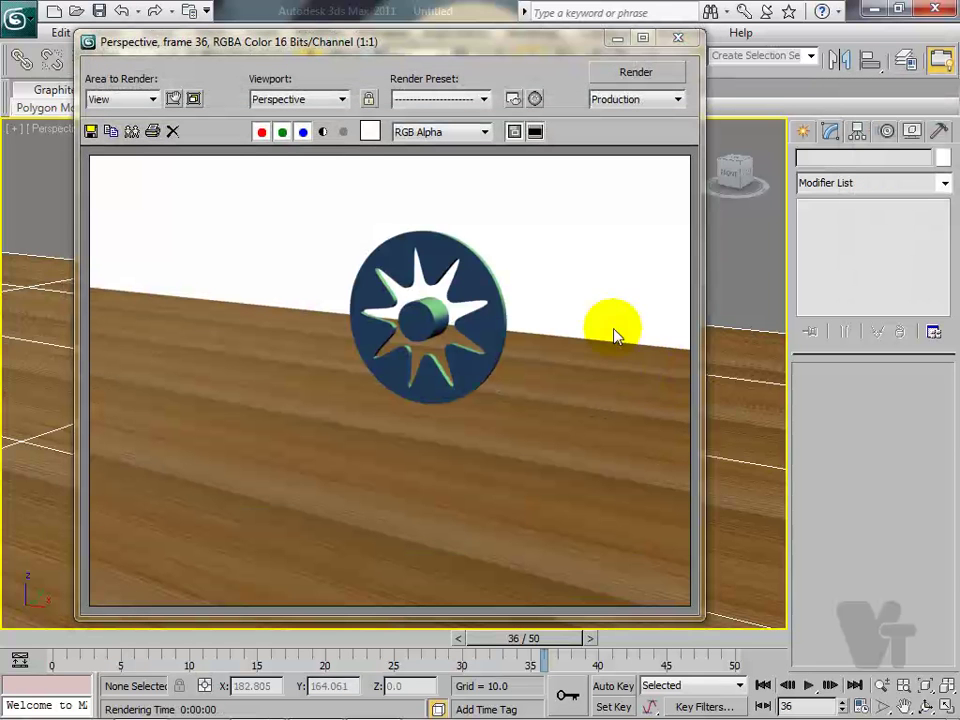
{"action": "left_click_drag", "start_coordinate": [404, 52], "coordinate": [462, 62]}
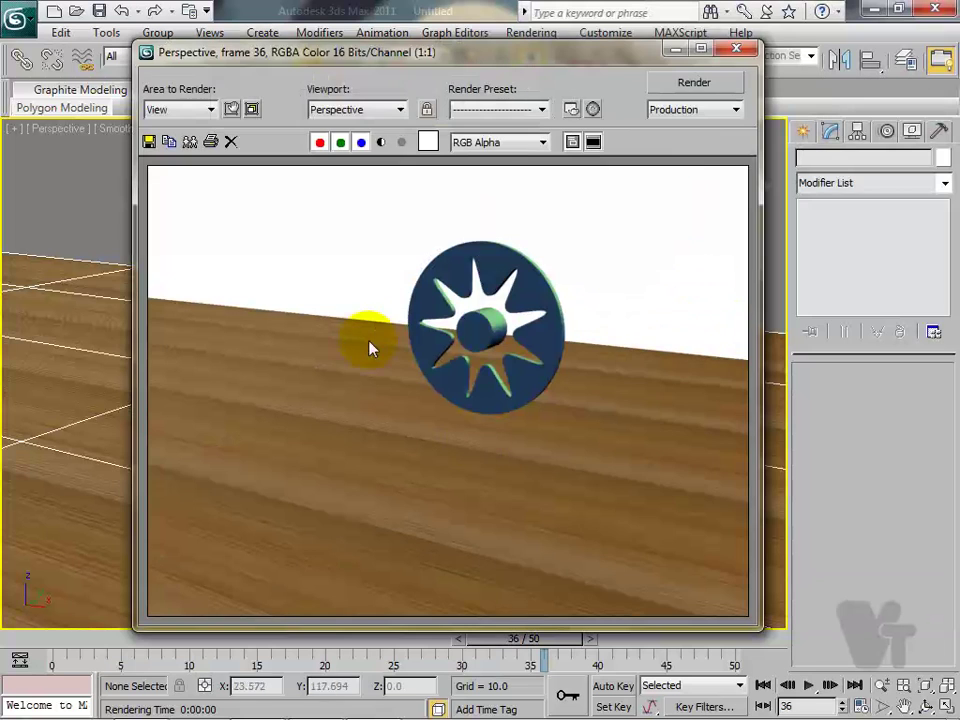
{"action": "left_click", "coordinate": [736, 48]}
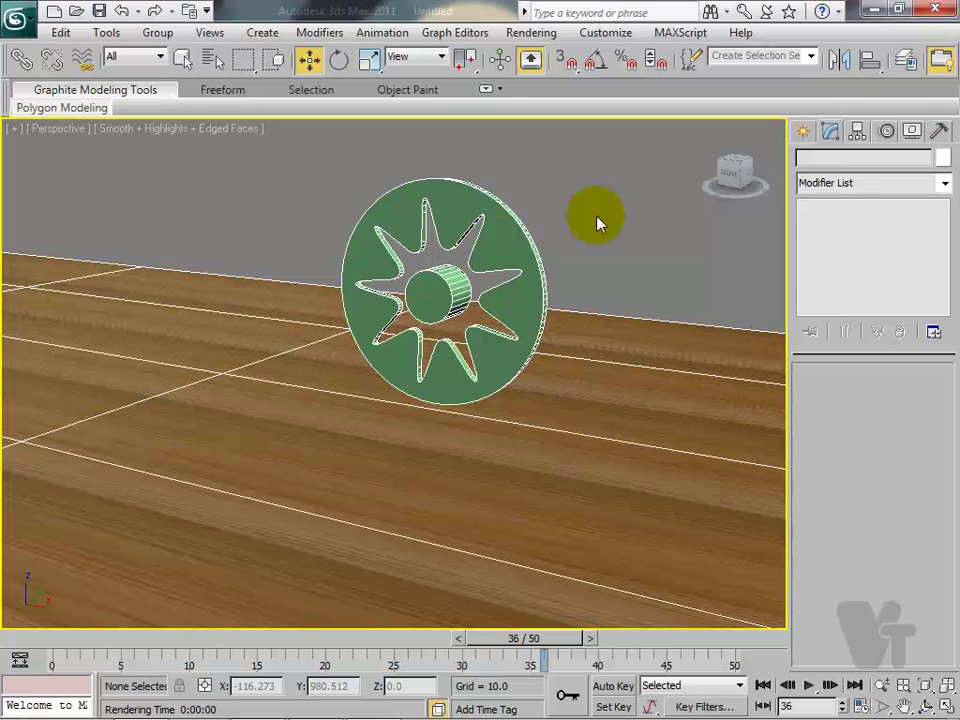
- Resume playback of the wheel animation from frame 36
{"action": "left_click", "coordinate": [809, 685]}
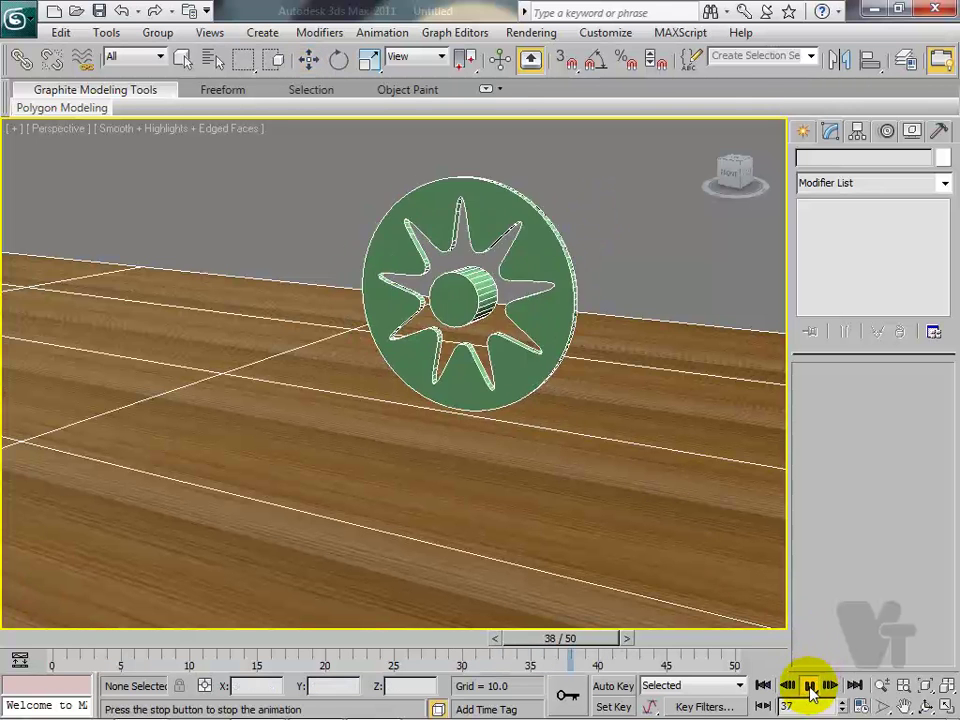